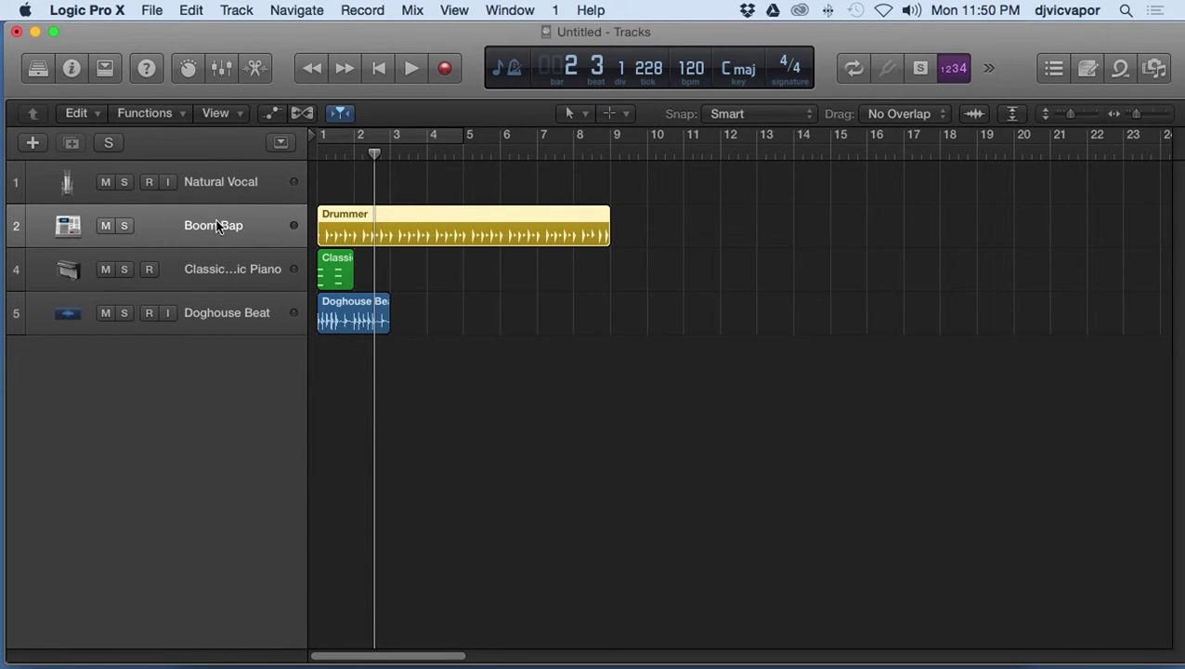
Step: Select the Boom Bap drummer track and show it in the Drummer Editor
{"action": "left_click", "coordinate": [225, 277]}
{"action": "left_click", "coordinate": [223, 310]}
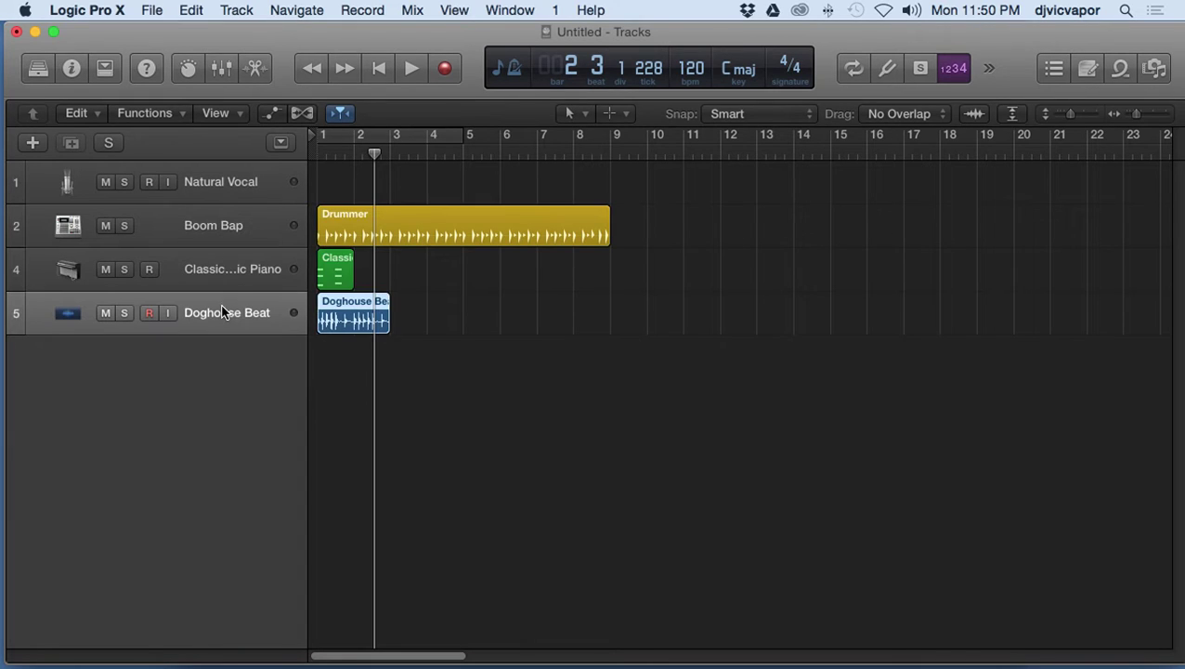
{"action": "left_click", "coordinate": [235, 279]}
{"action": "left_click", "coordinate": [233, 228]}
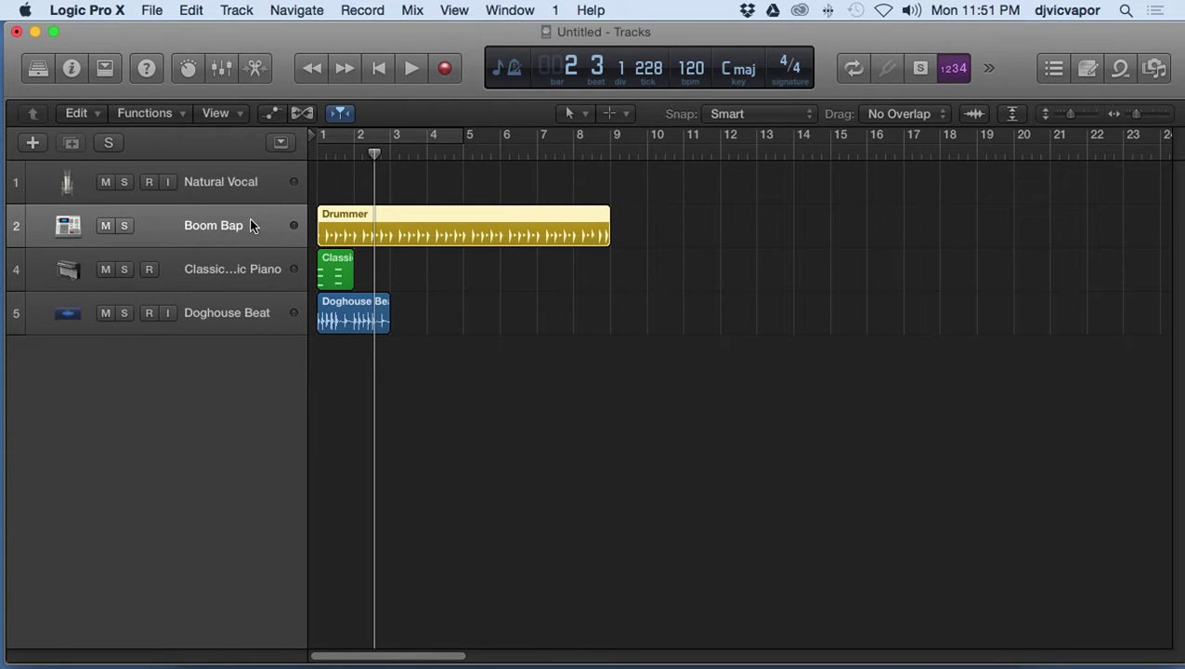
{"action": "left_click", "coordinate": [249, 70]}
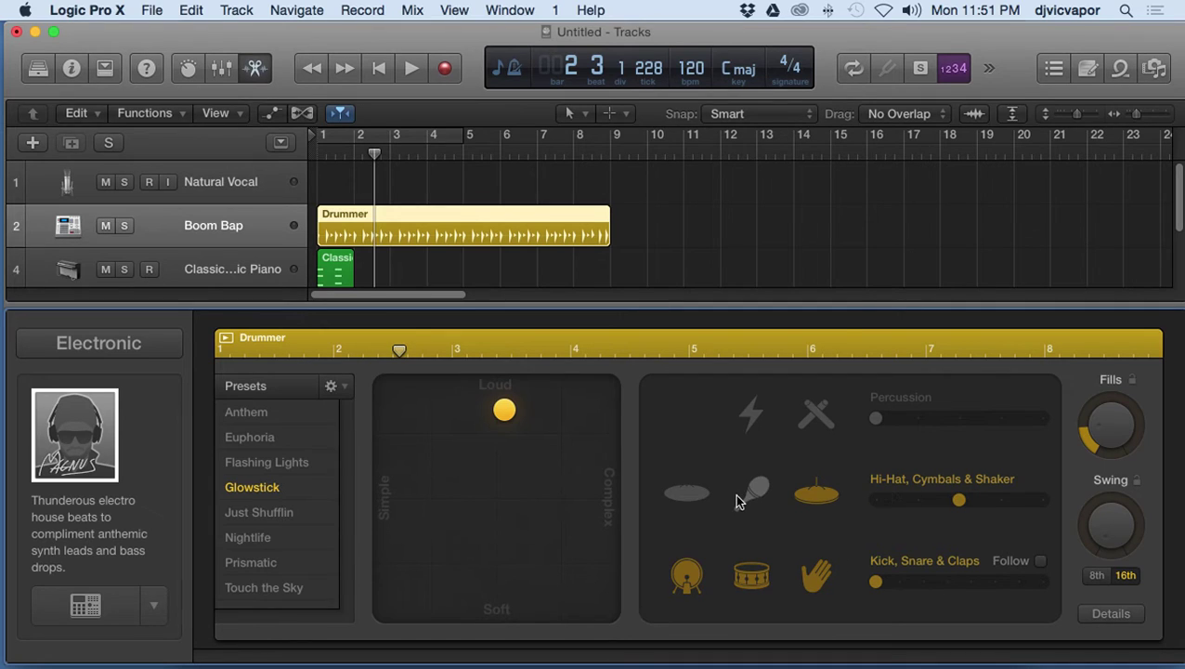
Step: Audition the Just Shufflin, Flashing Lights, Euphoria and Anthem presets, settling on Nightlife
{"action": "left_click", "coordinate": [274, 513]}
{"action": "left_click", "coordinate": [267, 462]}
{"action": "left_click", "coordinate": [265, 436]}
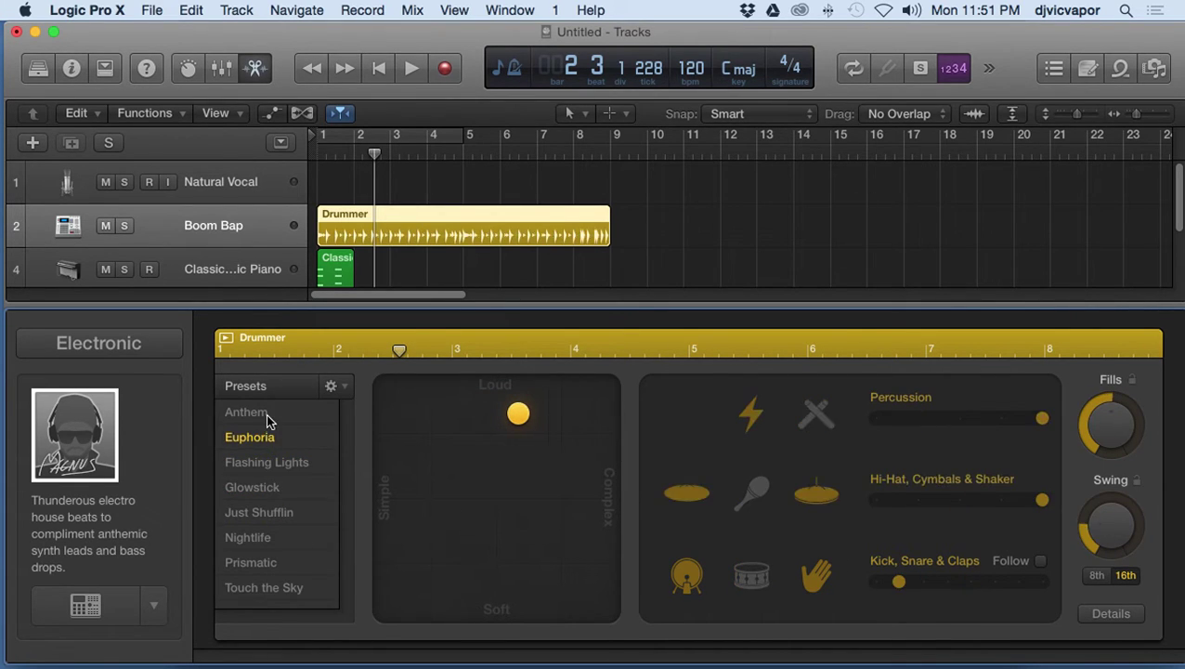
{"action": "left_click", "coordinate": [265, 413]}
{"action": "left_click", "coordinate": [265, 517]}
{"action": "left_click", "coordinate": [267, 538]}
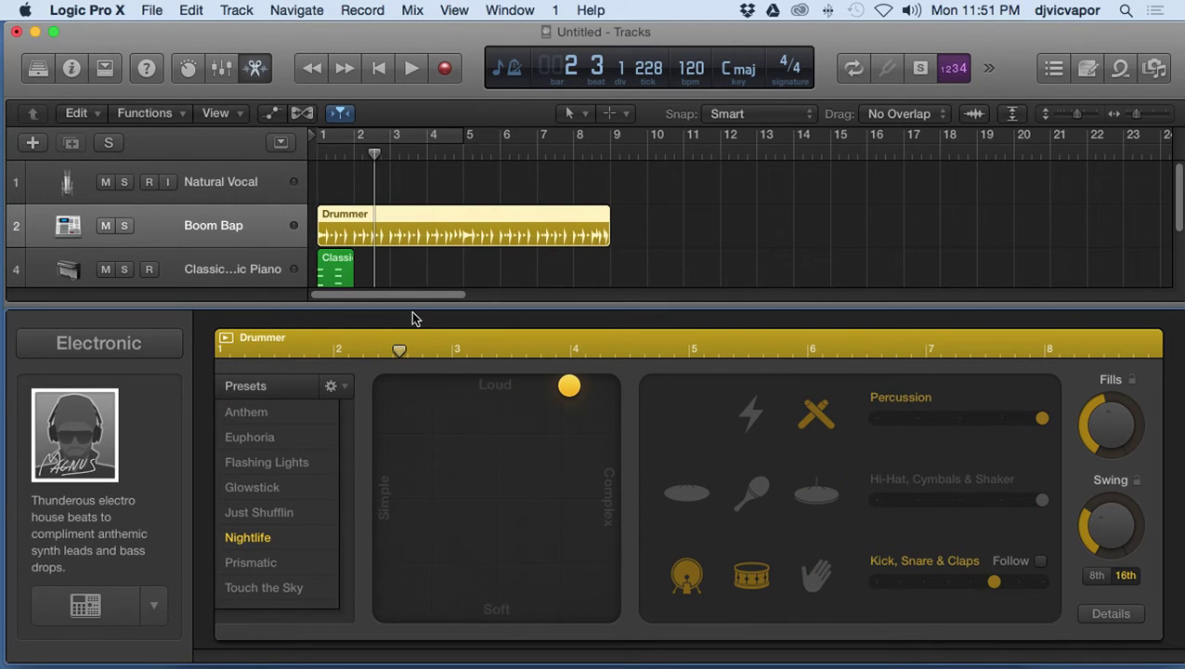
Step: Select the Classic Electric Piano track and view it in Piano Roll, Score, then Step Editor
{"action": "left_click", "coordinate": [238, 270]}
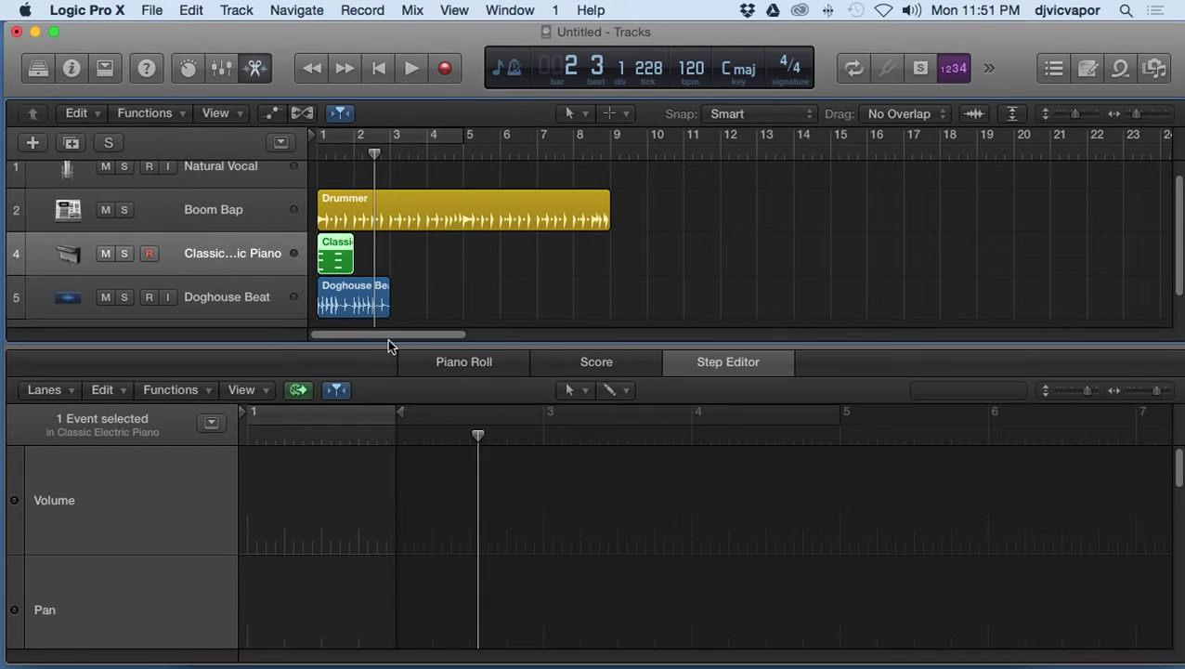
{"action": "left_click", "coordinate": [466, 364]}
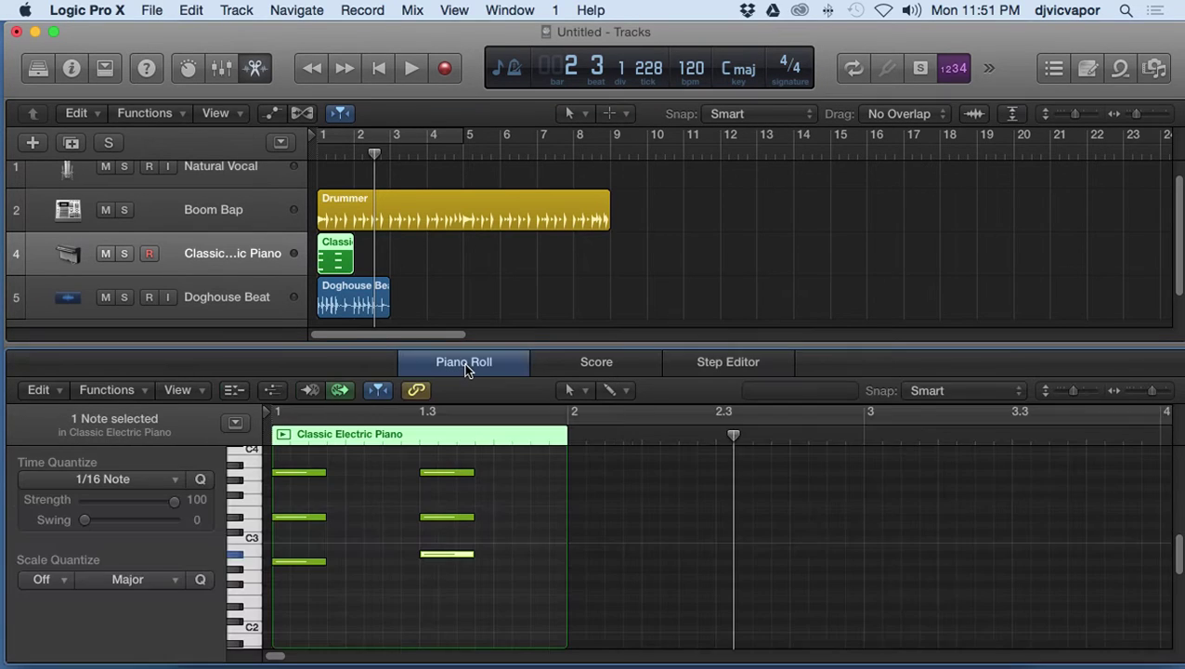
{"action": "left_click", "coordinate": [604, 370]}
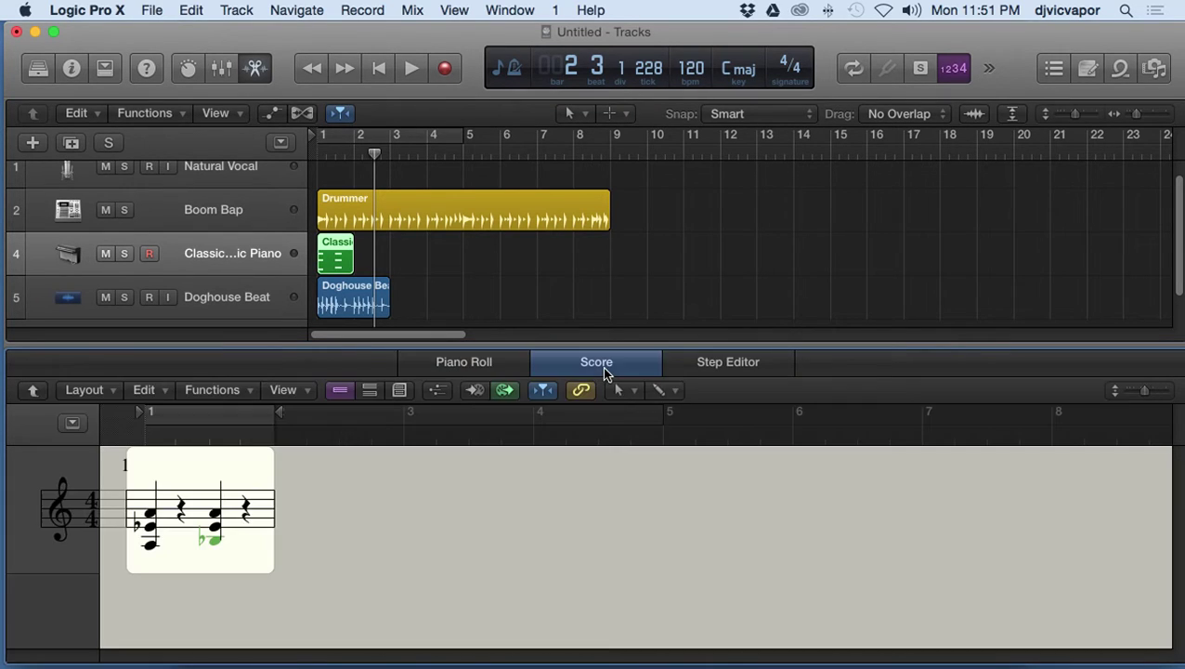
{"action": "left_click", "coordinate": [718, 363]}
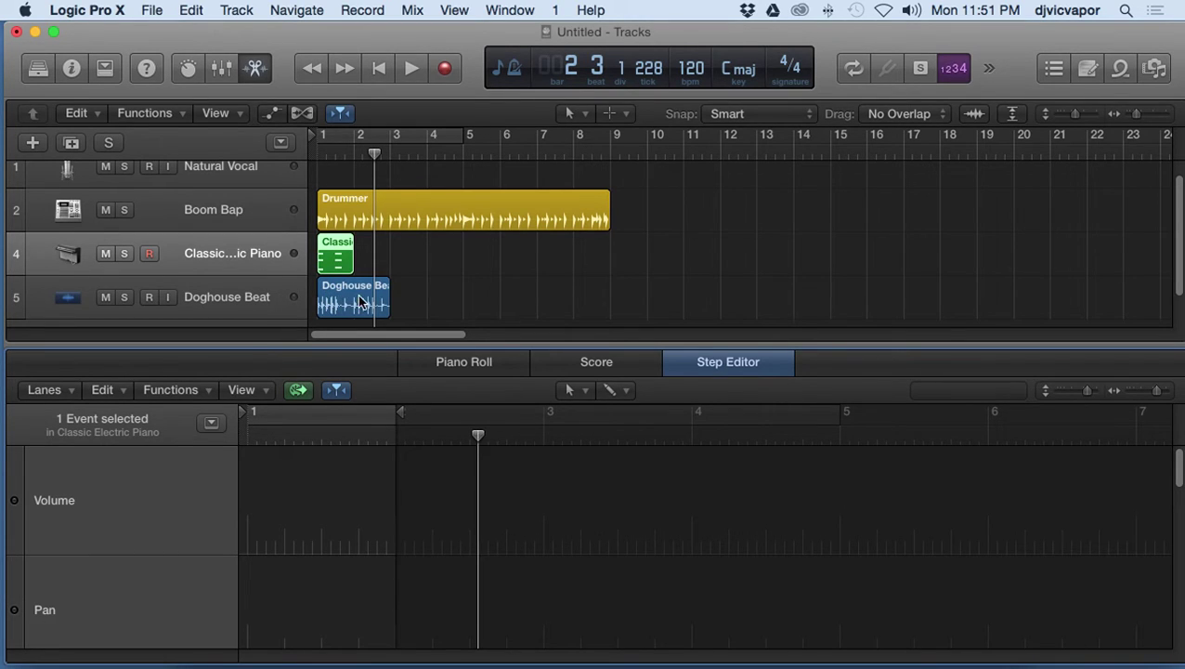
Step: Select the Doghouse Beat track and switch between its Track and File waveform views
{"action": "left_click", "coordinate": [249, 306]}
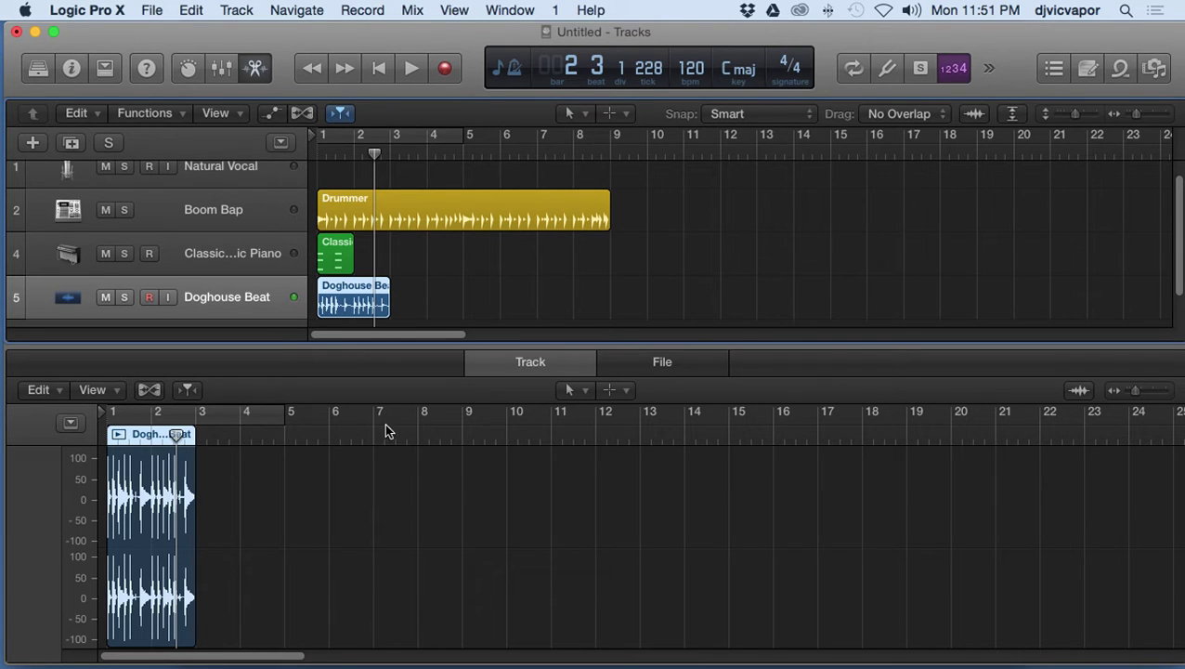
{"action": "left_click", "coordinate": [646, 367]}
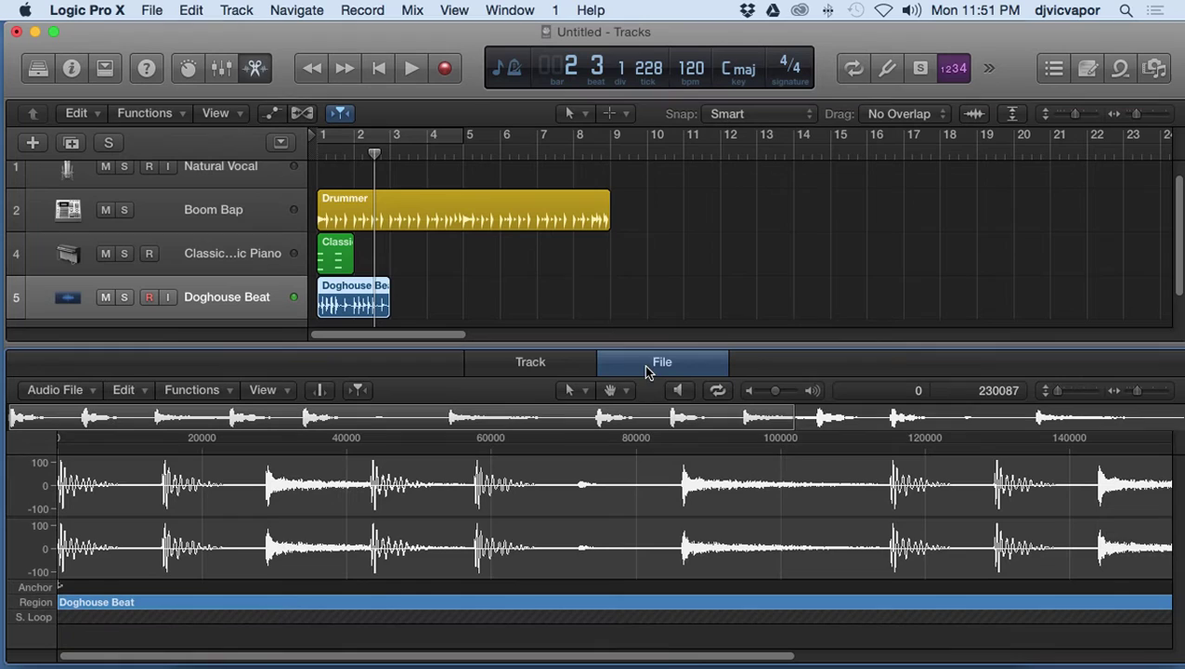
{"action": "left_click", "coordinate": [534, 371]}
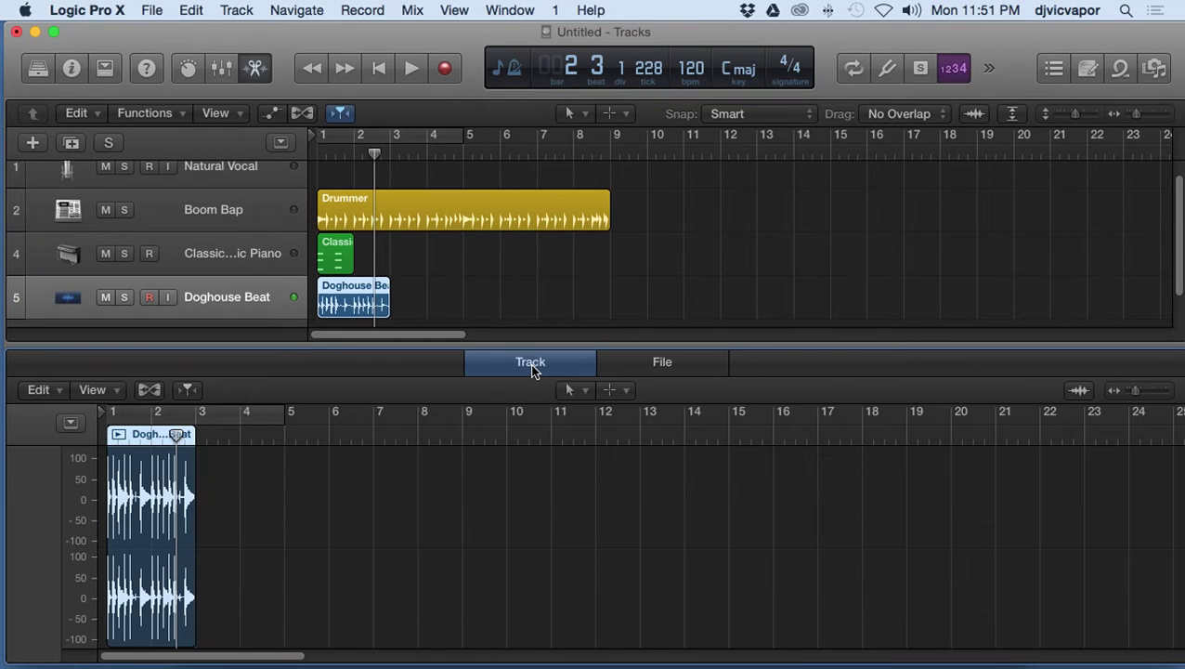
{"action": "left_click", "coordinate": [620, 370]}
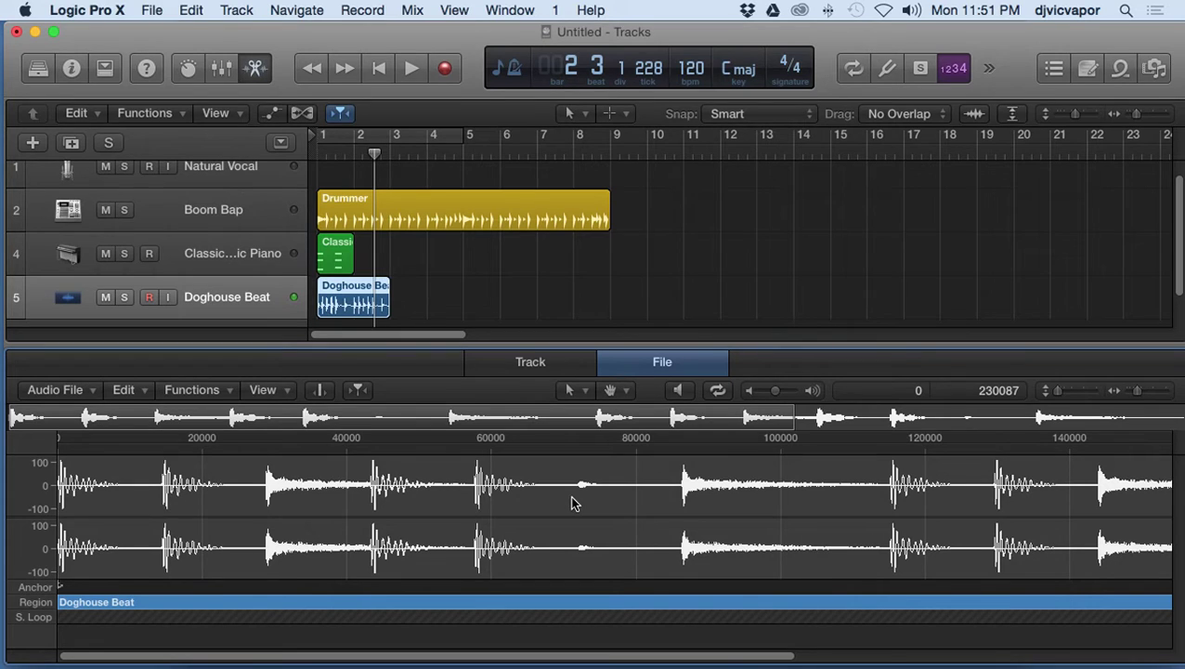
Step: Cycle through the Boom Bap, piano and Doghouse Beat tracks, ending on Doghouse Beat's file waveform
{"action": "left_click", "coordinate": [232, 221]}
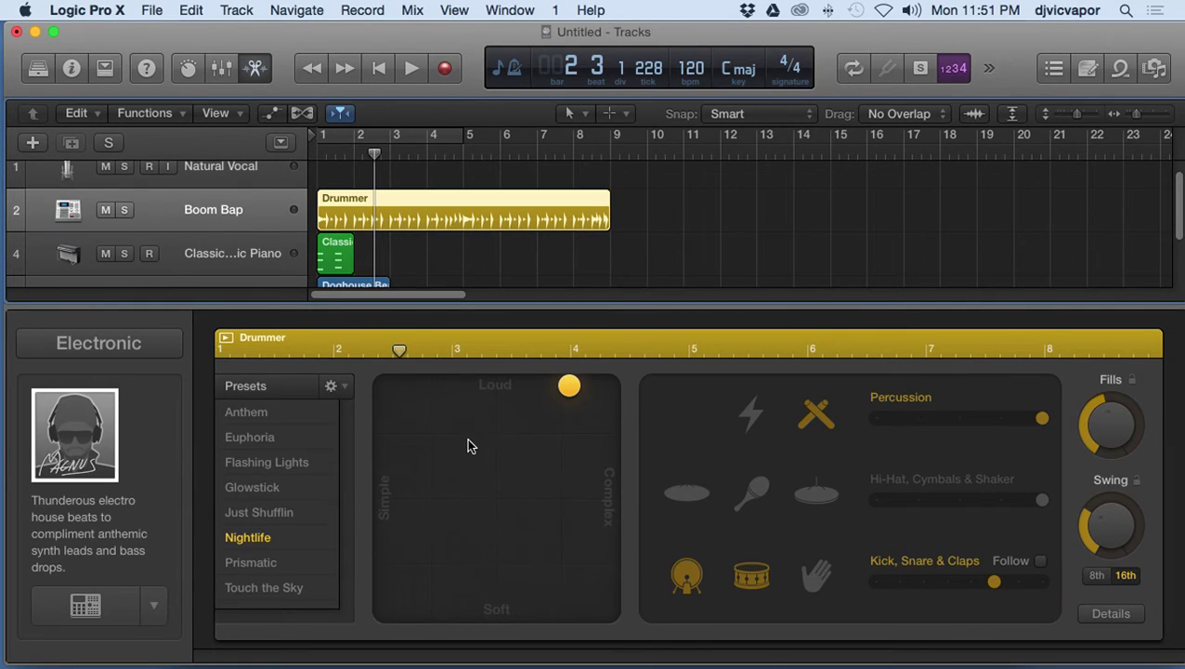
{"action": "left_click", "coordinate": [261, 267]}
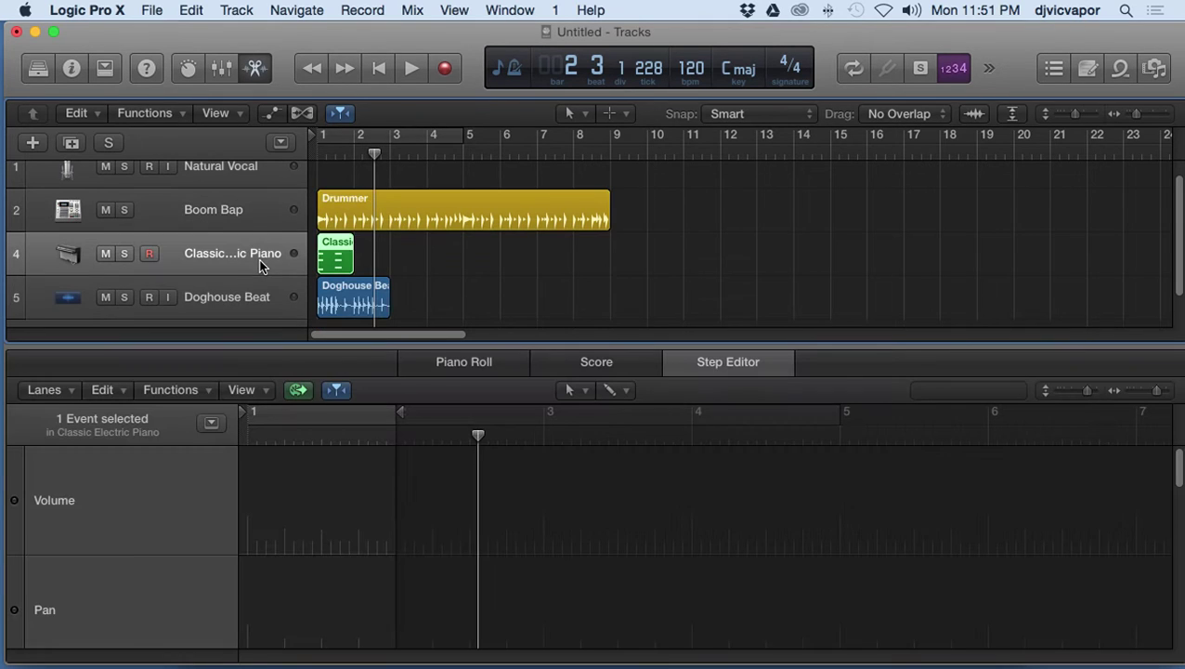
{"action": "left_click", "coordinate": [257, 297]}
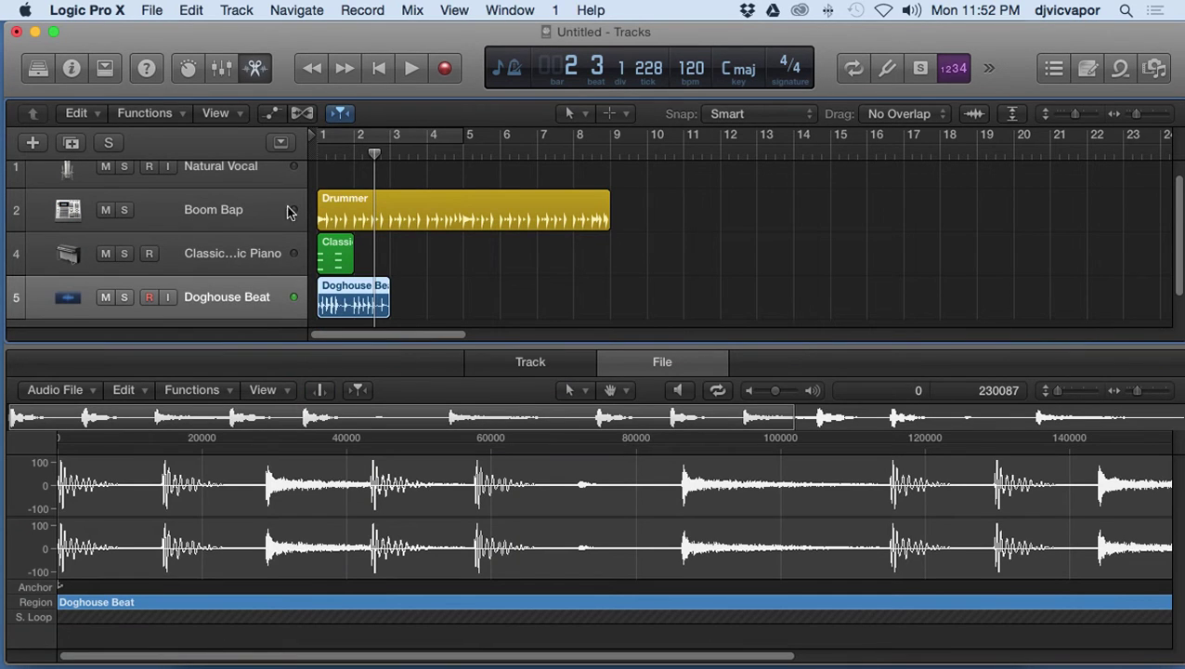
{"action": "left_click", "coordinate": [254, 212]}
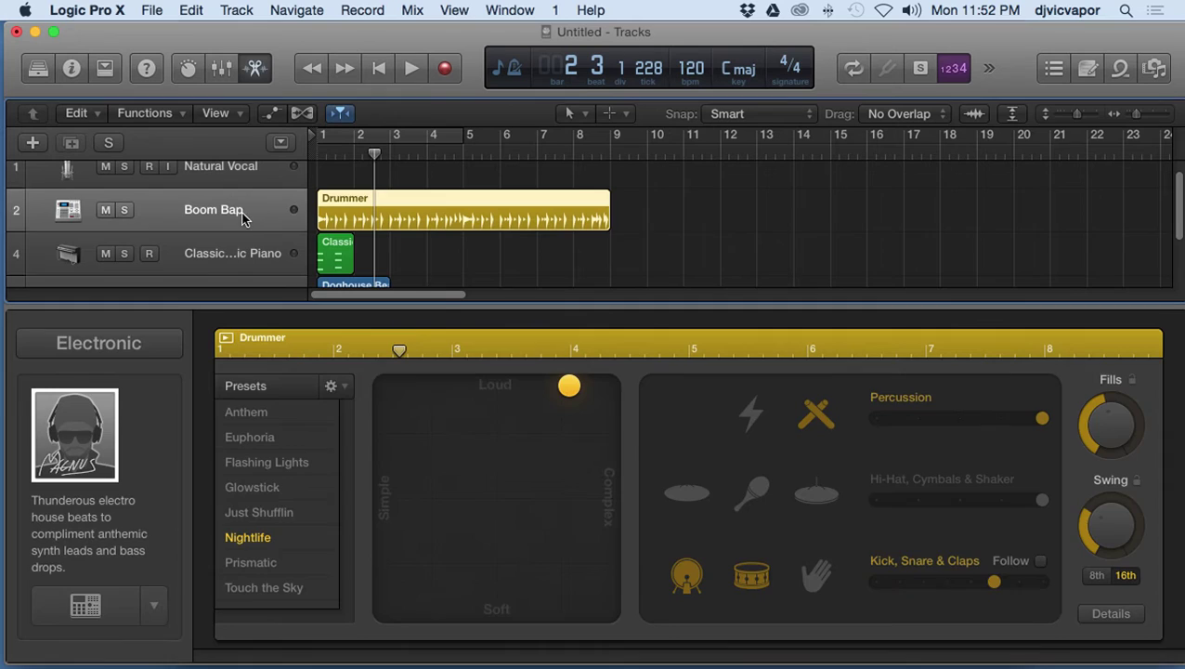
{"action": "left_click", "coordinate": [246, 257]}
{"action": "left_click", "coordinate": [247, 305]}
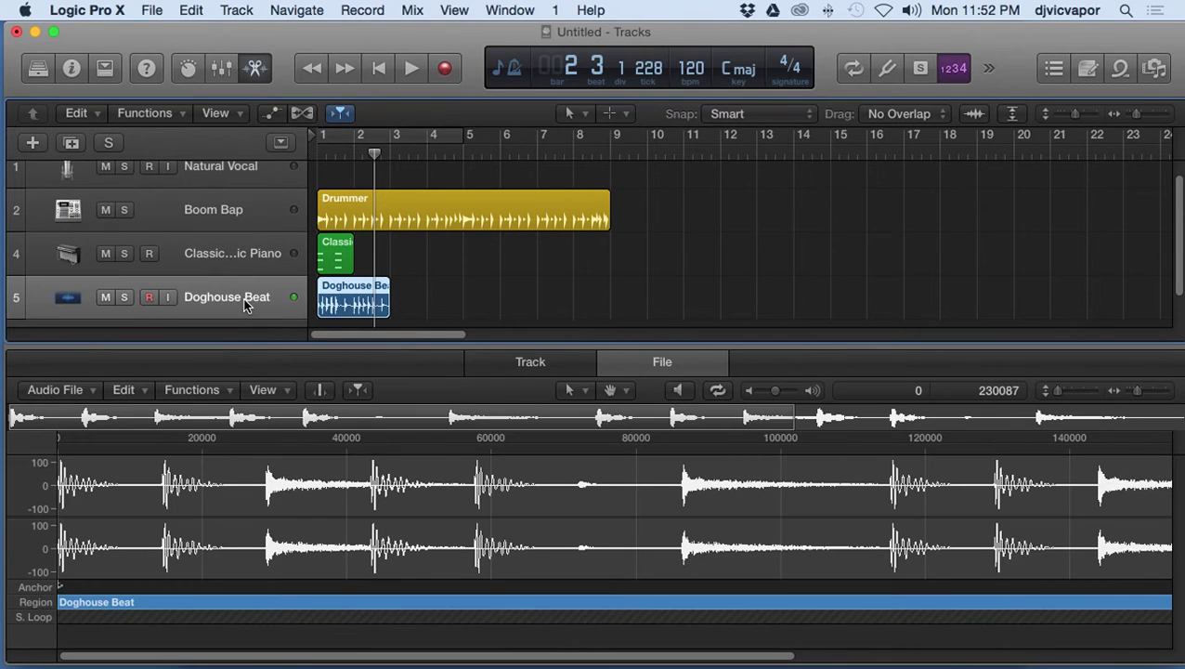
Step: Close the editor area and open the Browsers pane on All Files
{"action": "left_click", "coordinate": [256, 68]}
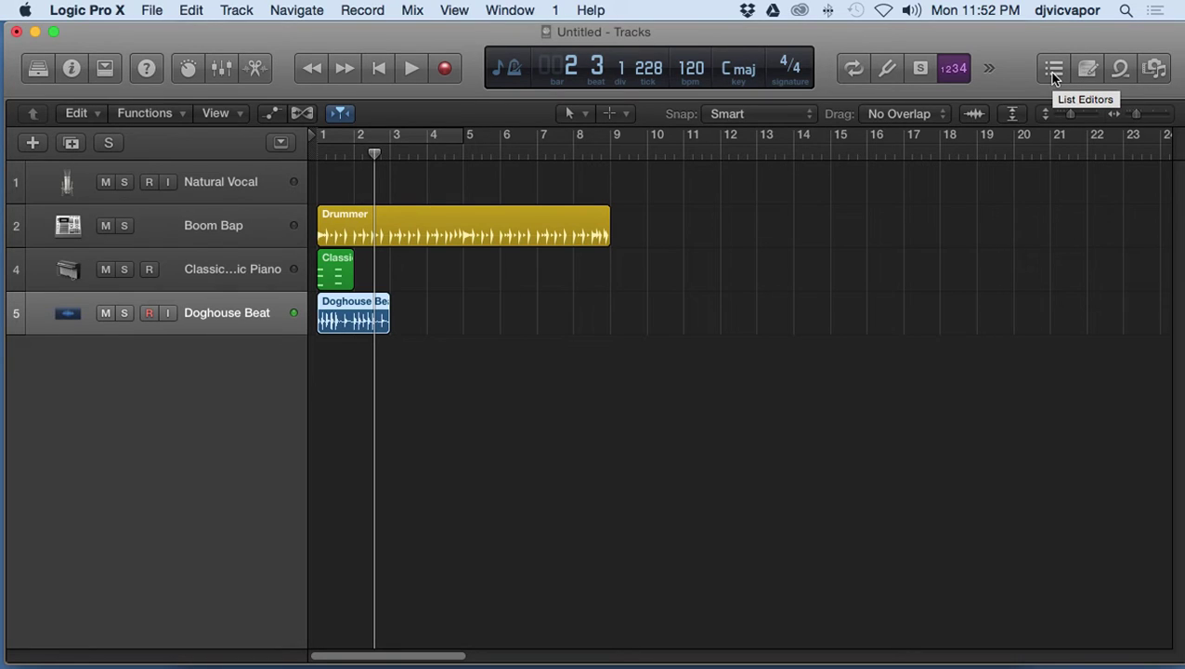
{"action": "left_click", "coordinate": [1158, 72]}
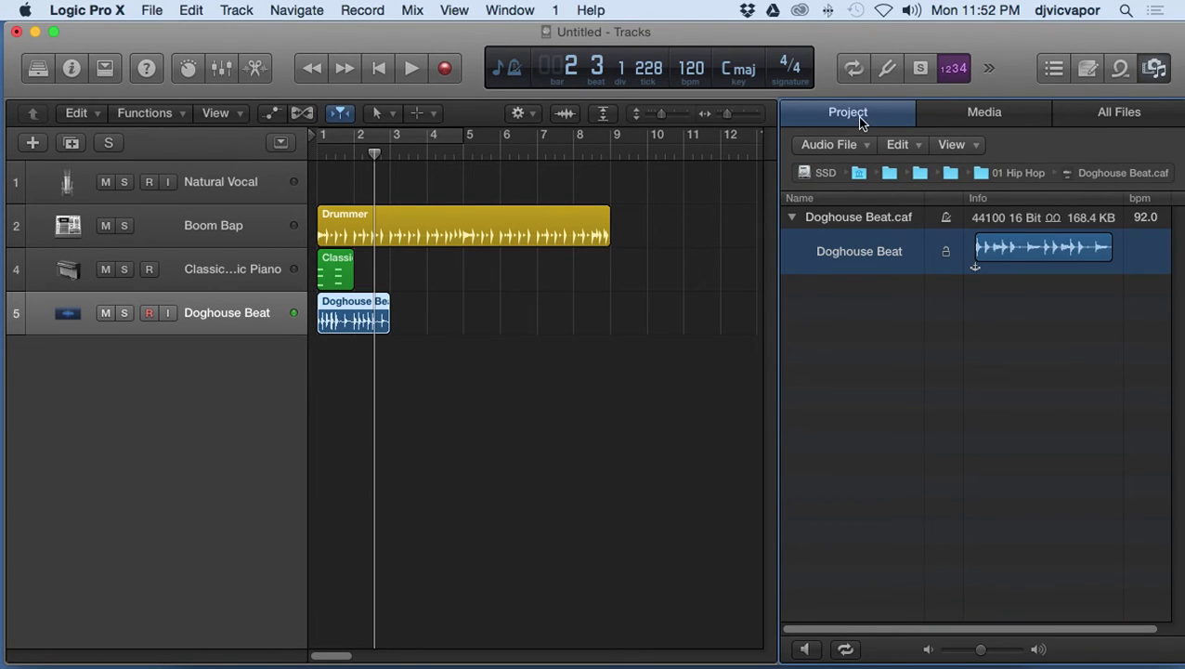
{"action": "left_click", "coordinate": [1107, 125]}
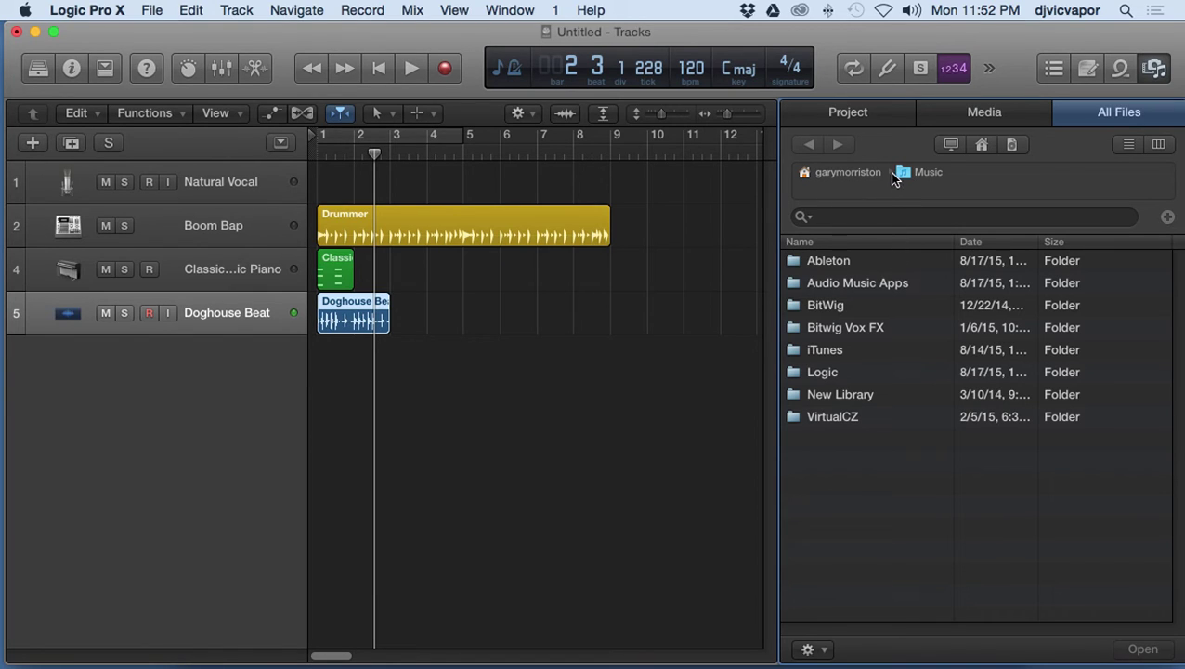
Step: Browse Media movies and iTunes audio, then list the project's Doghouse Beat.caf file
{"action": "left_click", "coordinate": [1016, 116]}
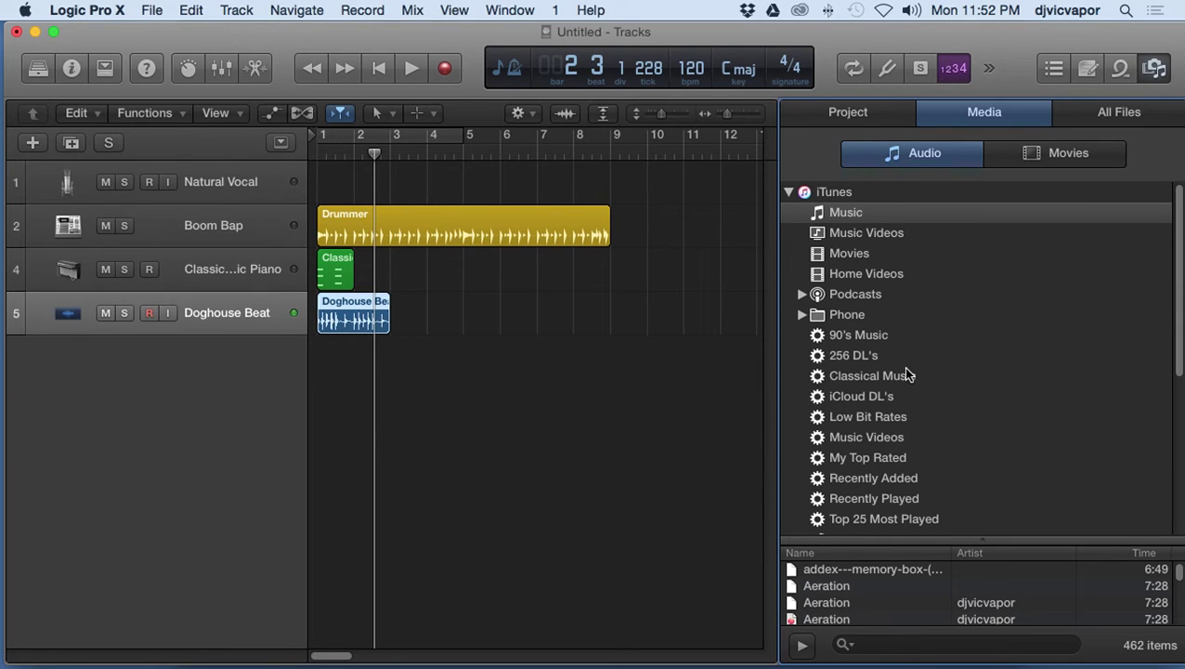
{"action": "left_click", "coordinate": [1031, 154]}
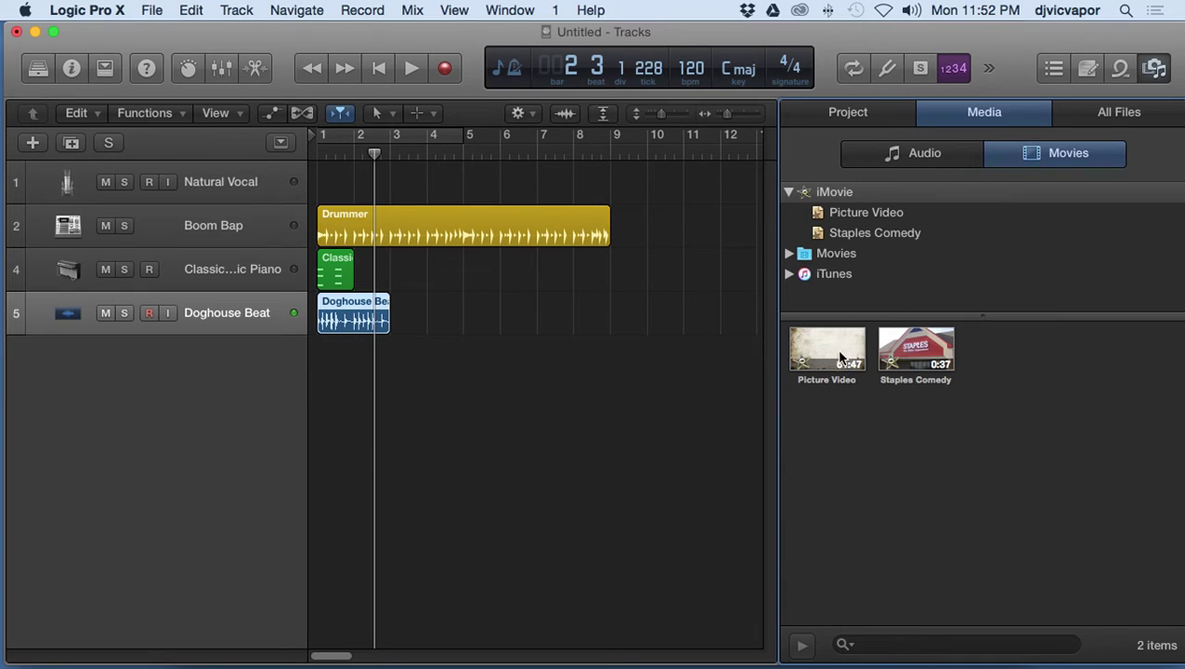
{"action": "left_click", "coordinate": [934, 154]}
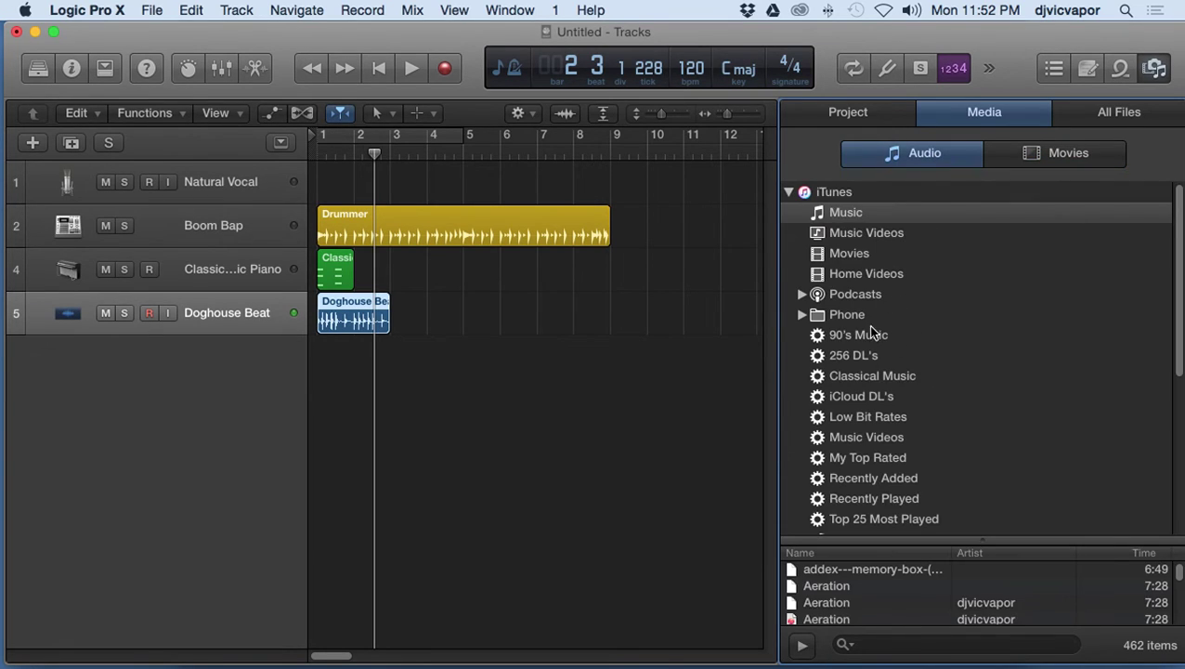
{"action": "scroll", "coordinate": [907, 418], "scroll_direction": "down", "scroll_amount": 3}
{"action": "scroll", "coordinate": [908, 420], "scroll_direction": "down", "scroll_amount": 5}
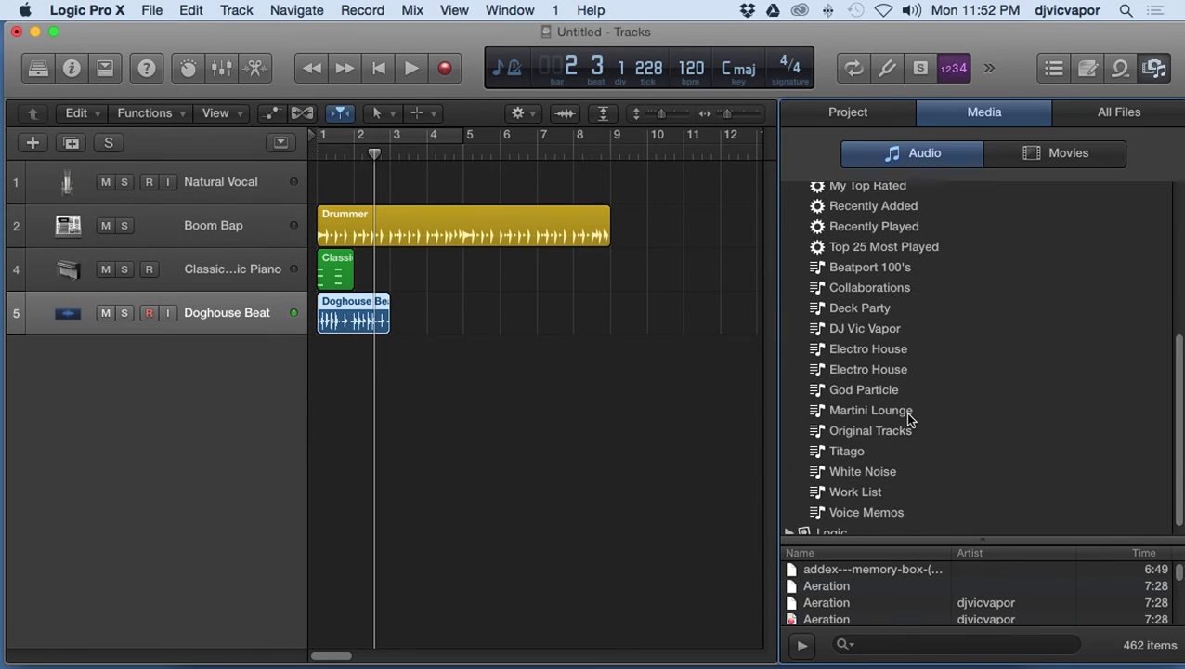
{"action": "scroll", "coordinate": [910, 420], "scroll_direction": "up", "scroll_amount": 8}
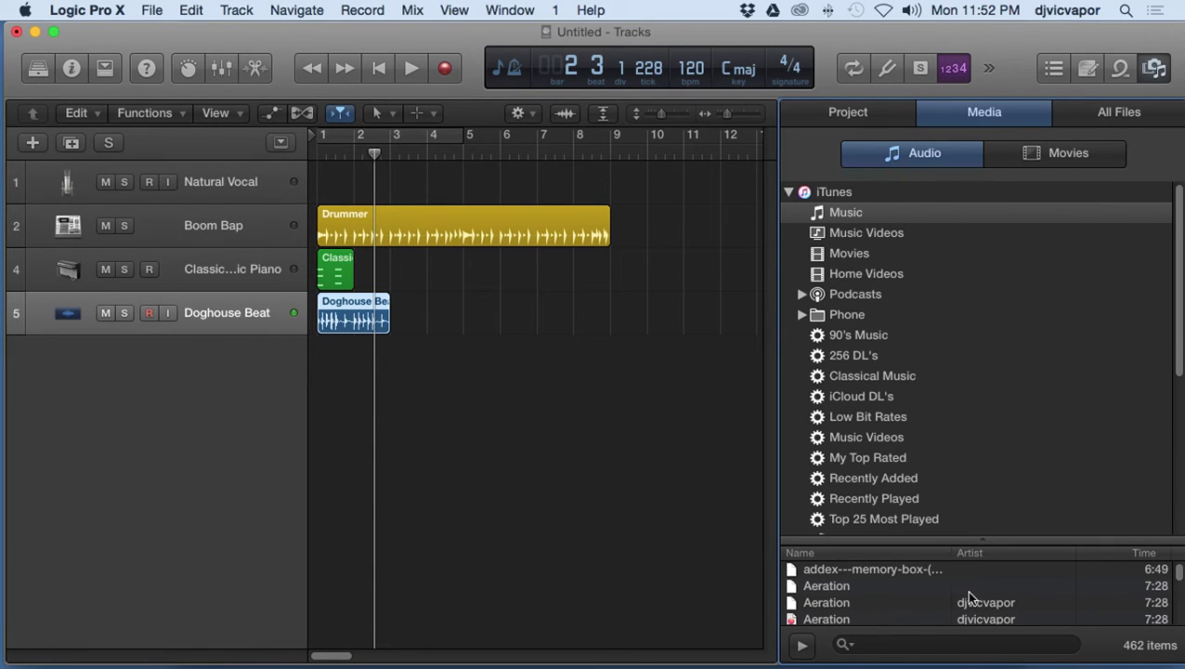
{"action": "left_click", "coordinate": [861, 112]}
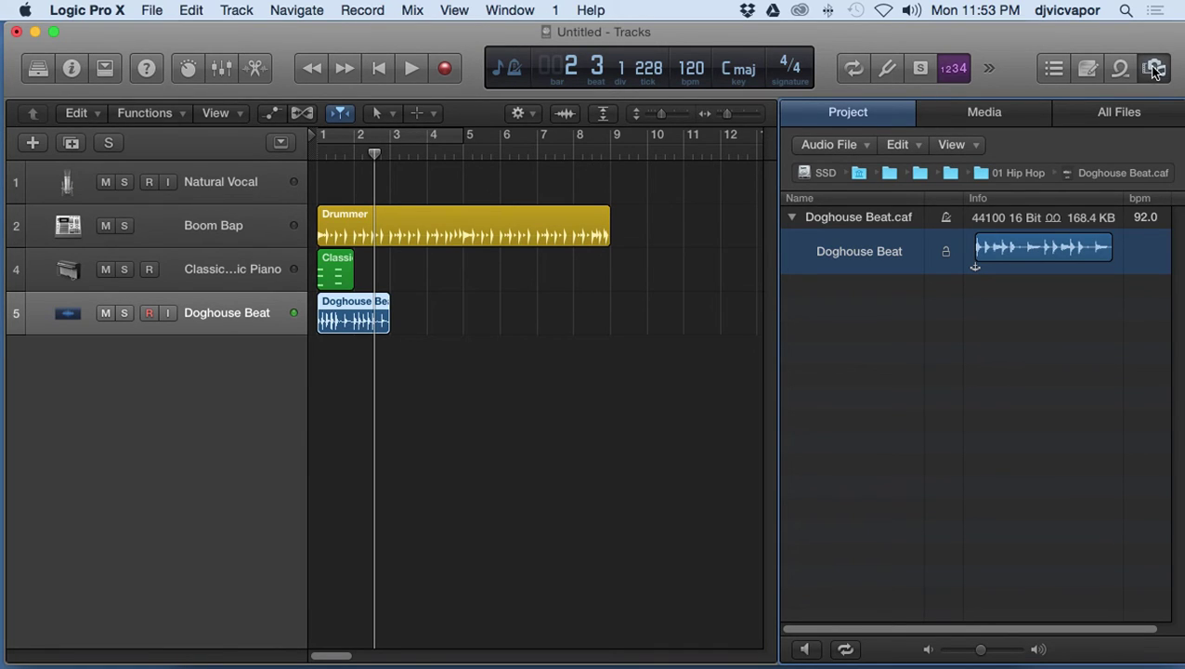
Step: Open the Loop Browser and scroll through its 1319 Apple Loops
{"action": "left_click", "coordinate": [1120, 71]}
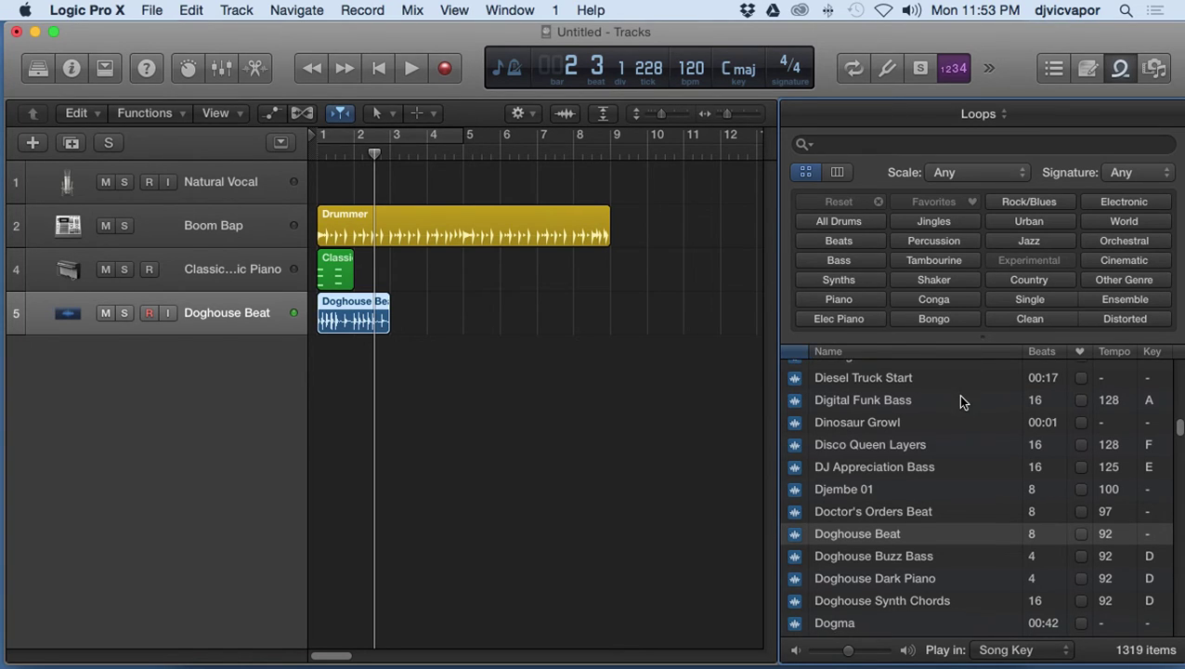
{"action": "scroll", "coordinate": [960, 399], "scroll_direction": "down", "scroll_amount": 5}
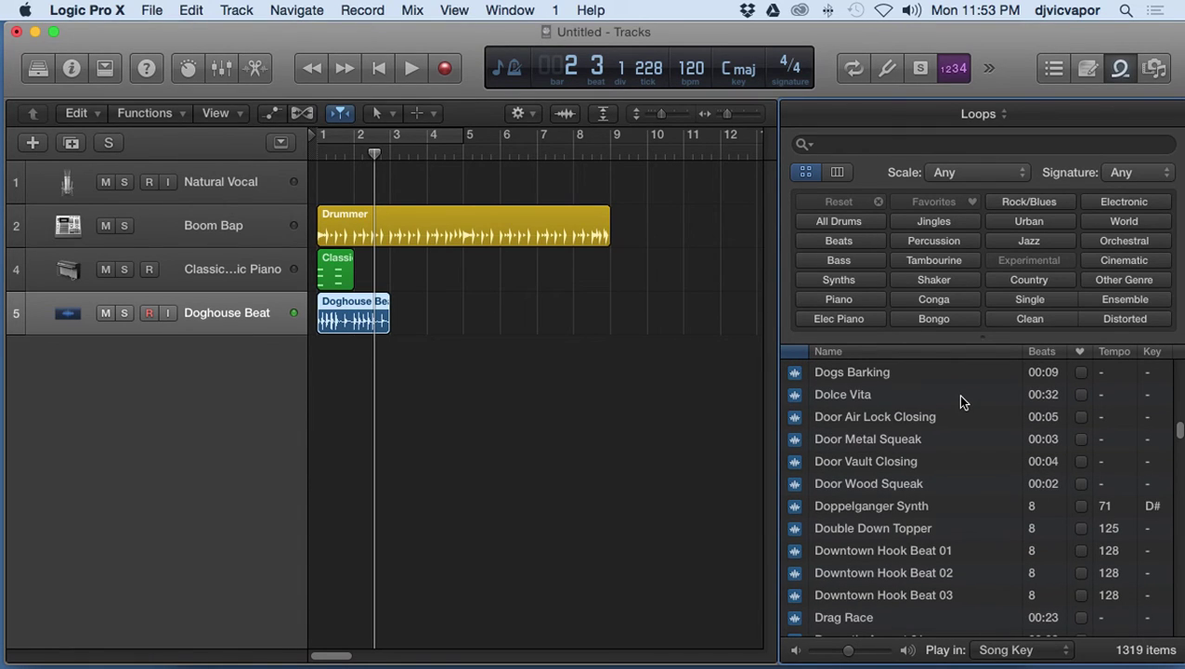
{"action": "scroll", "coordinate": [962, 402], "scroll_direction": "down", "scroll_amount": 1}
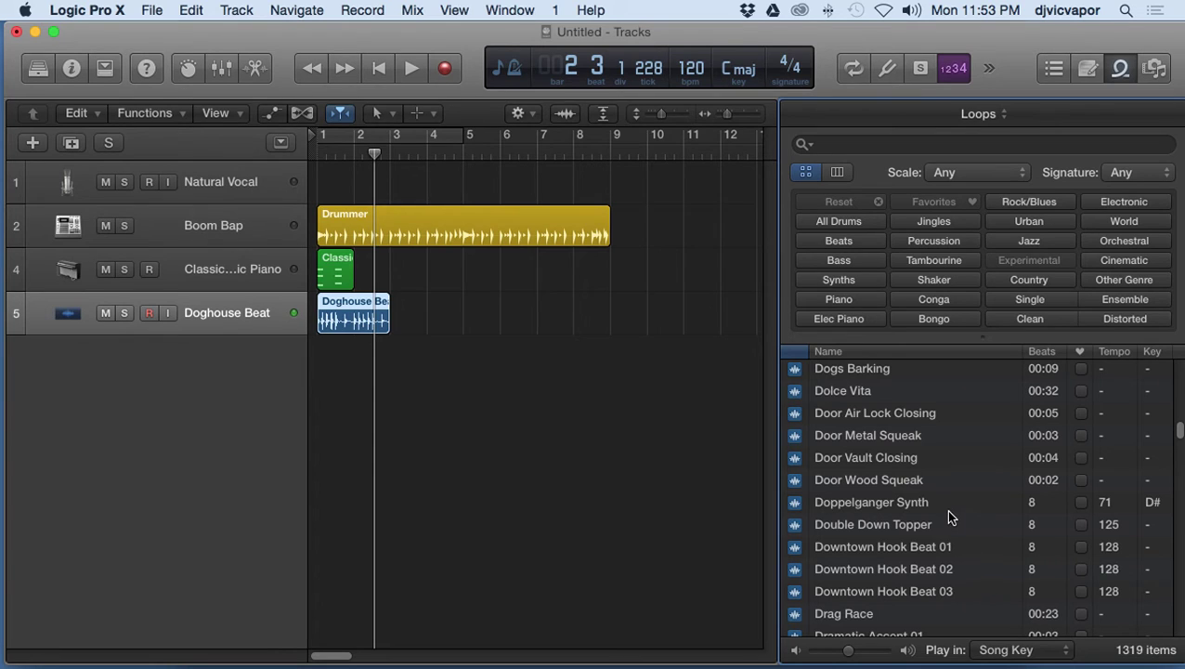
{"action": "scroll", "coordinate": [950, 516], "scroll_direction": "down", "scroll_amount": 10}
{"action": "scroll", "coordinate": [949, 517], "scroll_direction": "up", "scroll_amount": 20}
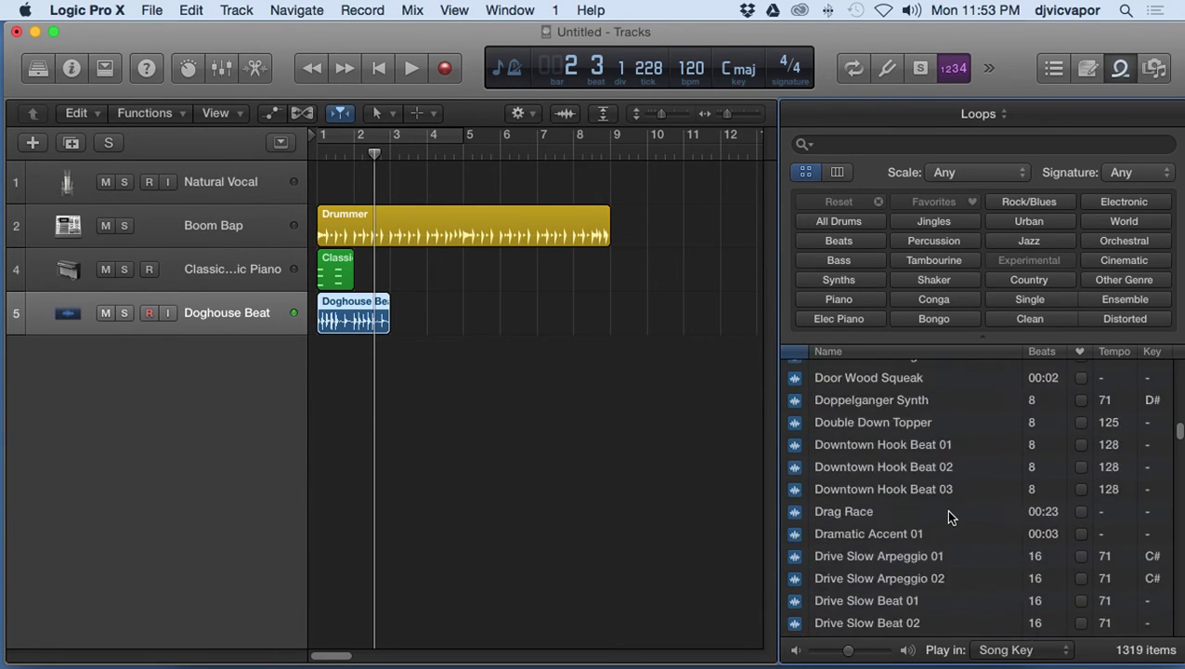
{"action": "scroll", "coordinate": [950, 517], "scroll_direction": "down", "scroll_amount": 20}
{"action": "scroll", "coordinate": [950, 516], "scroll_direction": "down", "scroll_amount": 20}
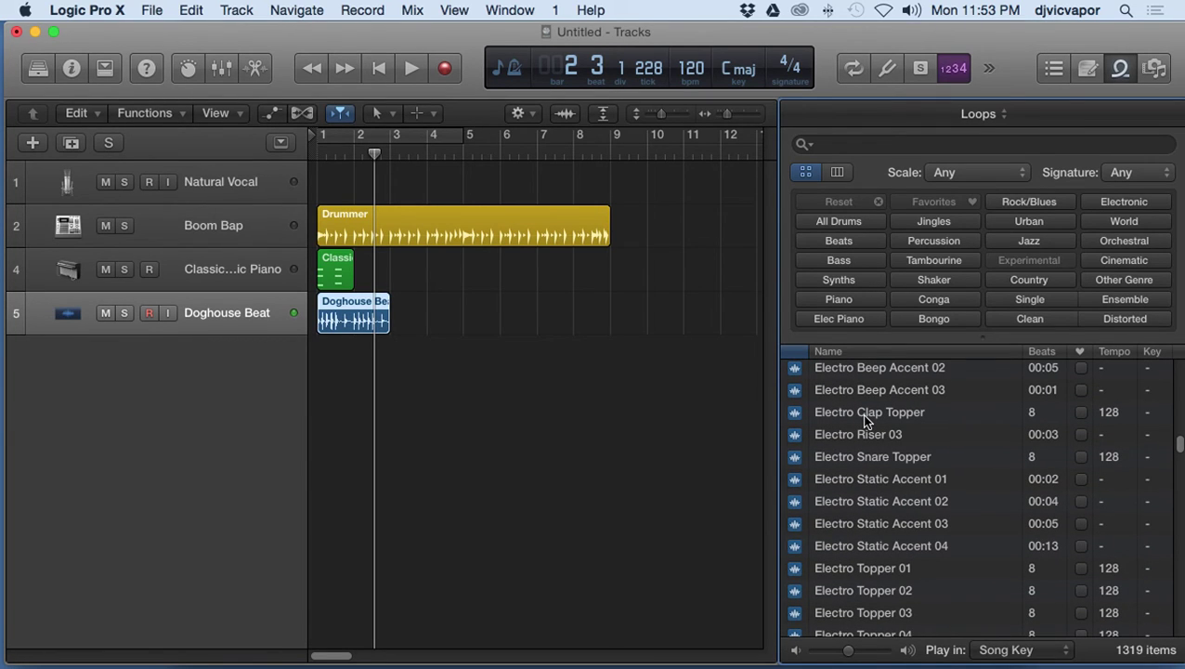
Step: Preview Electro Clap Topper, Electro Static Accent 01 and 02, then deselect the region
{"action": "left_click", "coordinate": [865, 418]}
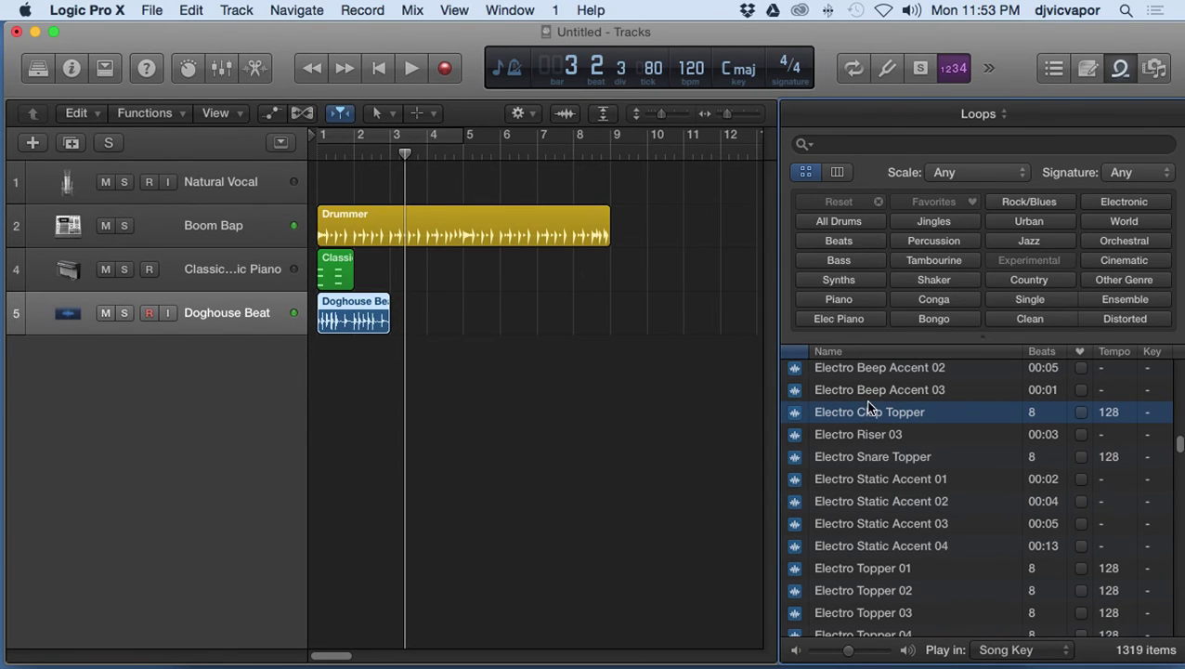
{"action": "left_click", "coordinate": [872, 480]}
{"action": "left_click", "coordinate": [872, 502]}
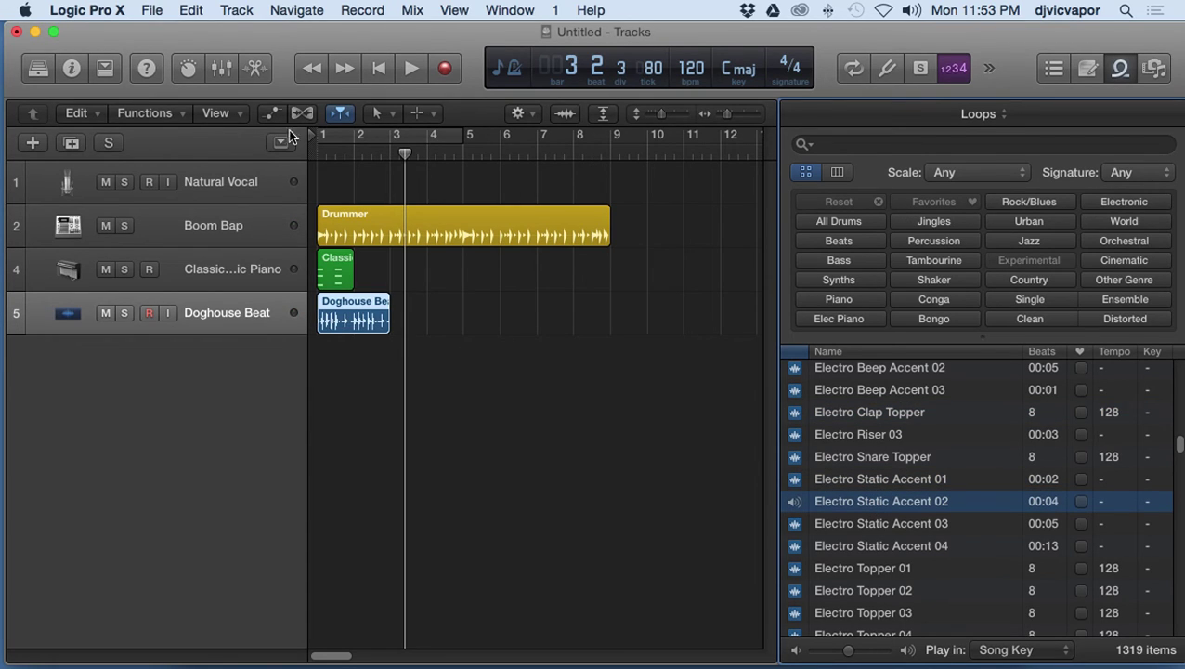
{"action": "left_click", "coordinate": [449, 380]}
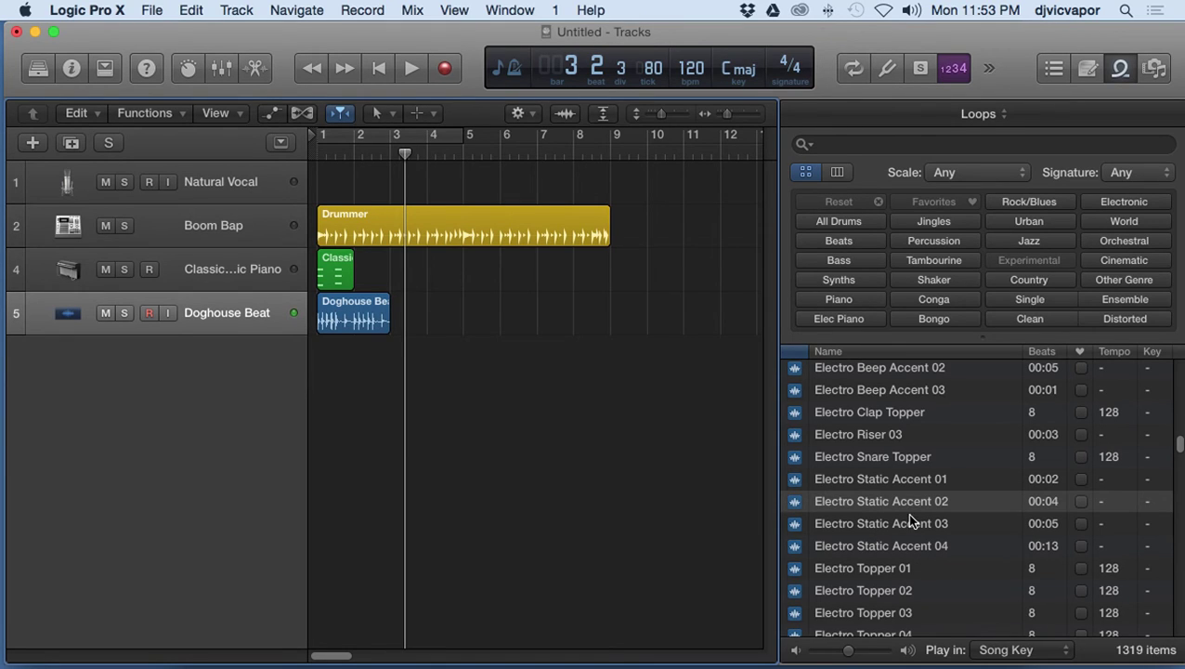
{"action": "scroll", "coordinate": [912, 534], "scroll_direction": "down", "scroll_amount": 5}
{"action": "scroll", "coordinate": [910, 521], "scroll_direction": "up", "scroll_amount": 2}
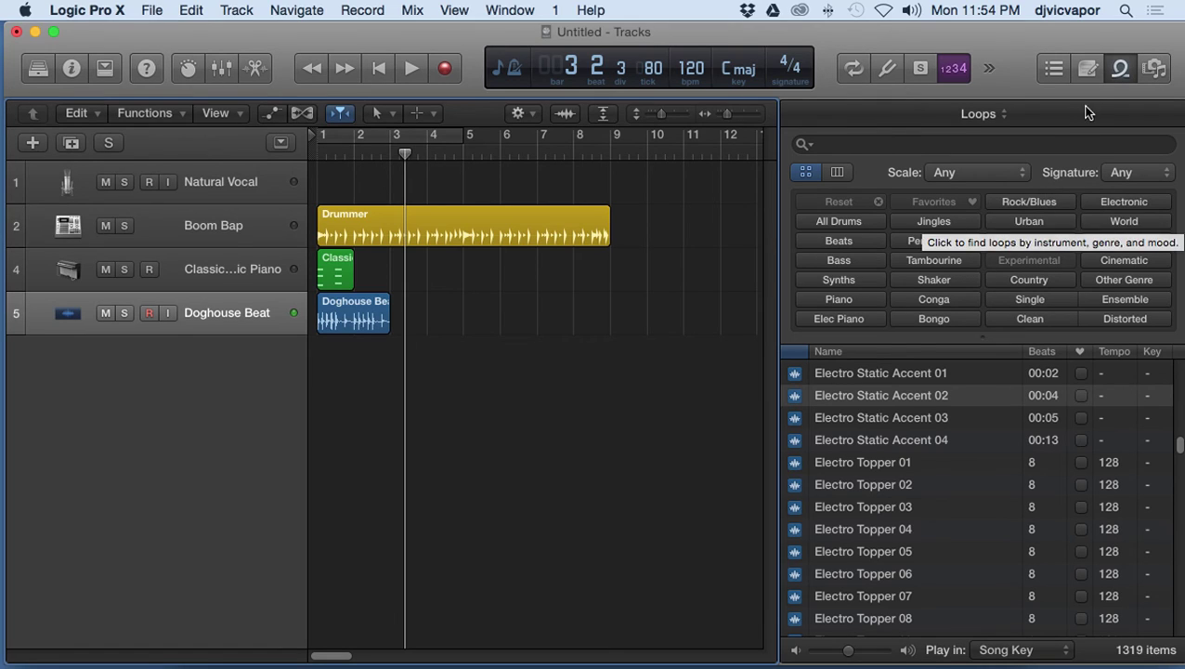
Step: Show the Note Pad's Track notes and check the piano, Boom Bap, Natural Vocal and Doghouse Beat tracks
{"action": "left_click", "coordinate": [1088, 71]}
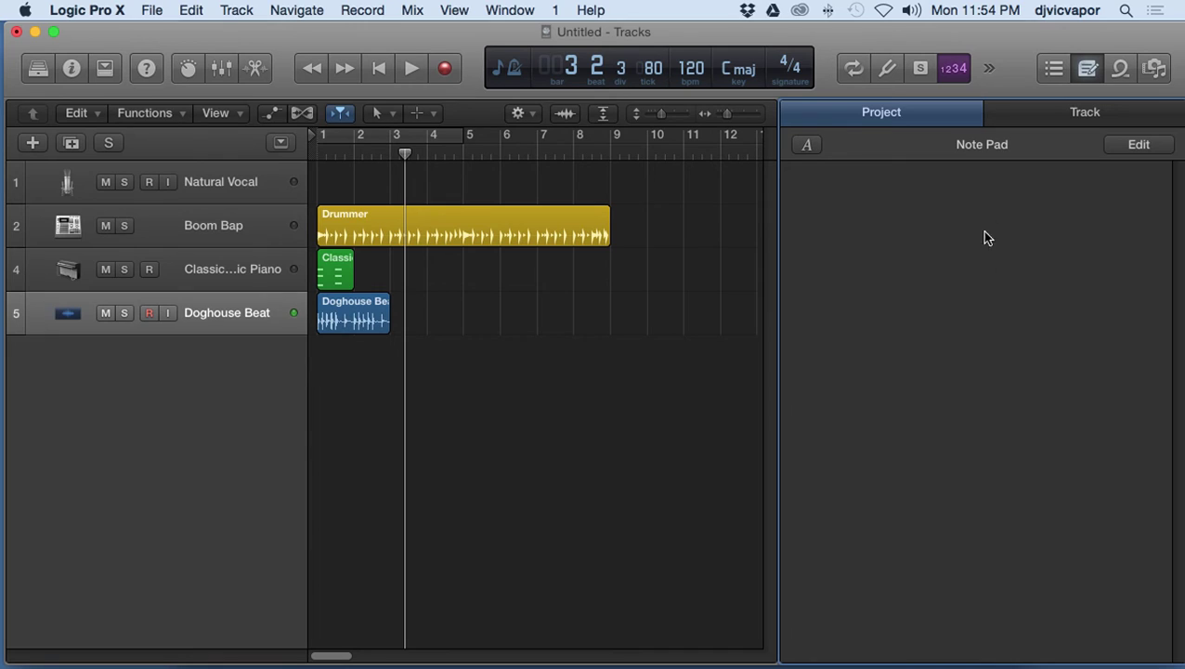
{"action": "left_click", "coordinate": [1015, 119]}
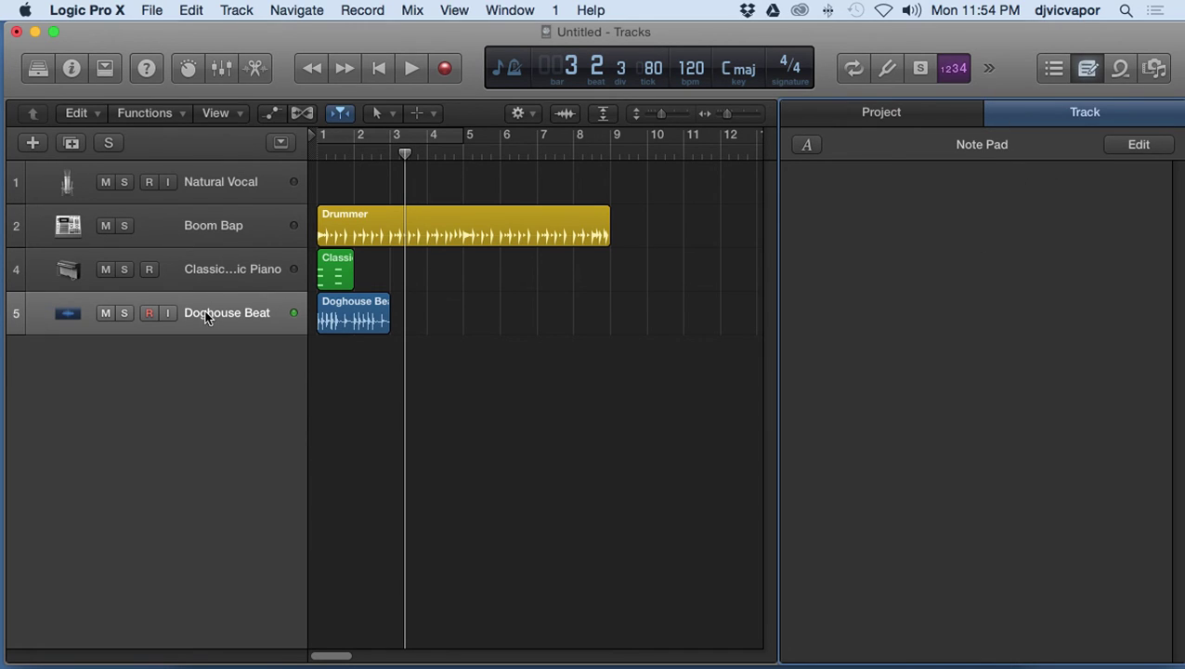
{"action": "left_click", "coordinate": [221, 276]}
{"action": "left_click", "coordinate": [229, 228]}
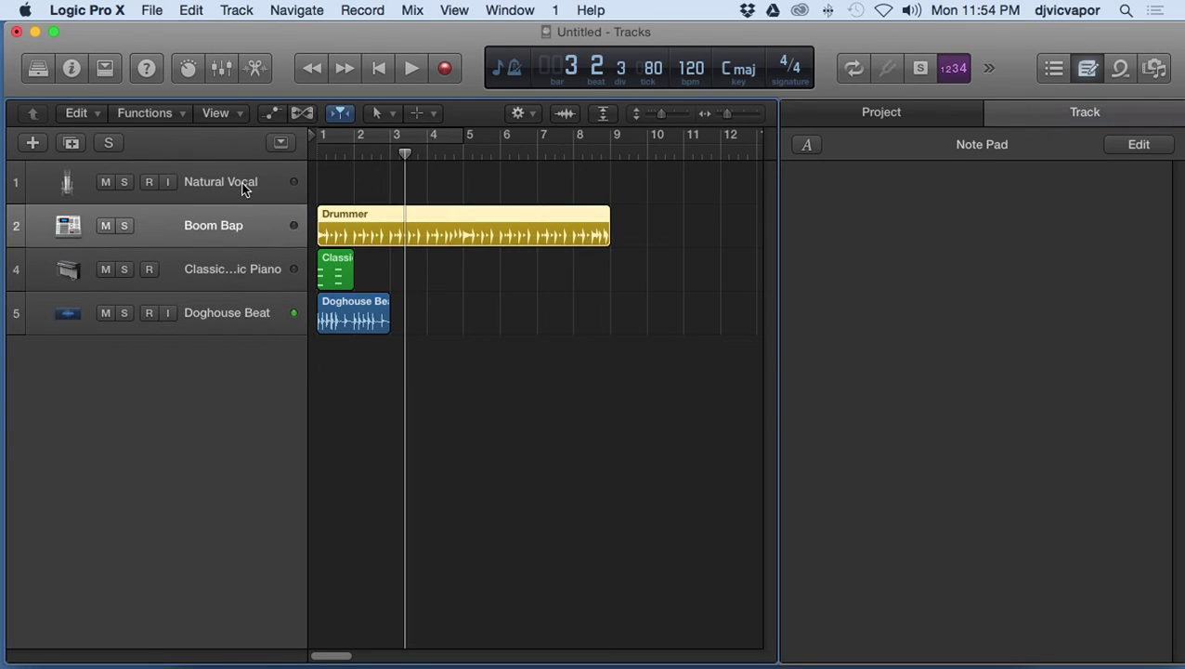
{"action": "left_click", "coordinate": [241, 186]}
{"action": "left_click", "coordinate": [235, 225]}
{"action": "left_click", "coordinate": [238, 268]}
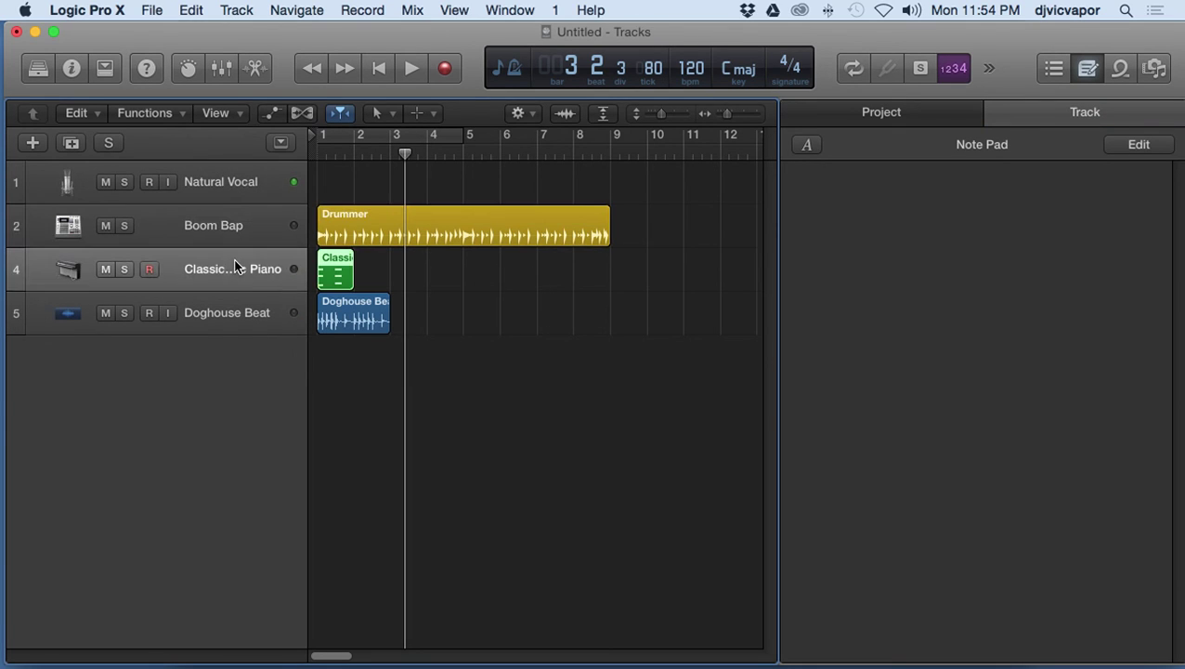
{"action": "left_click", "coordinate": [240, 312]}
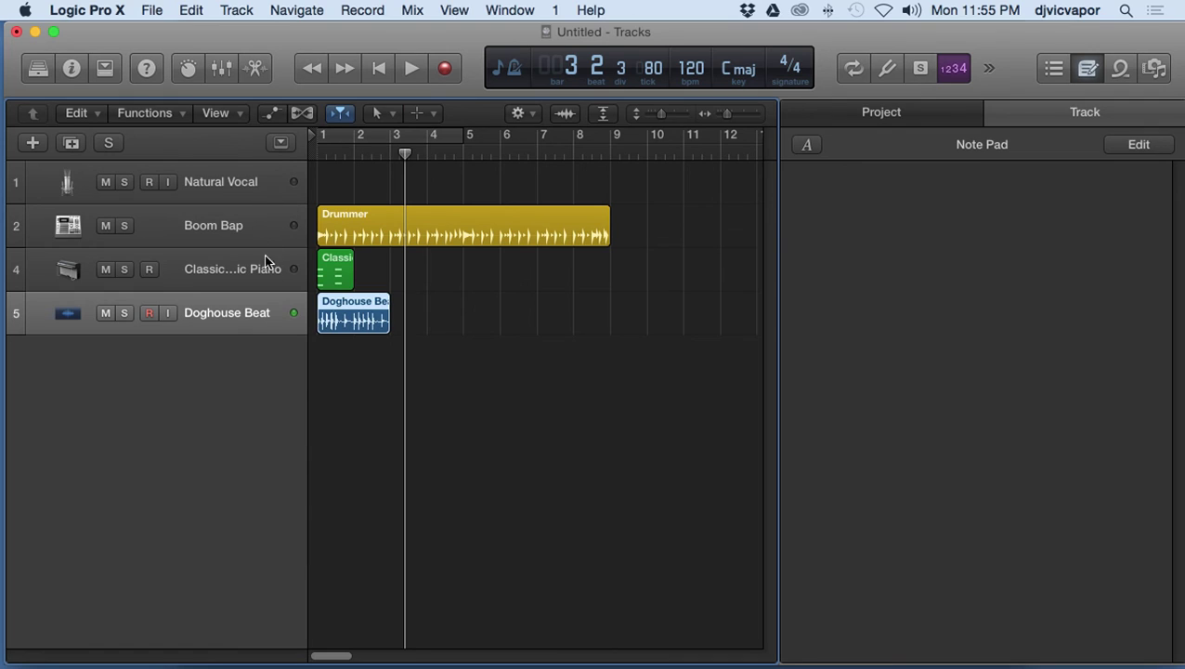
Step: Open the List Editors and review the Event, Marker, Tempo and Signature lists
{"action": "left_click", "coordinate": [1054, 69]}
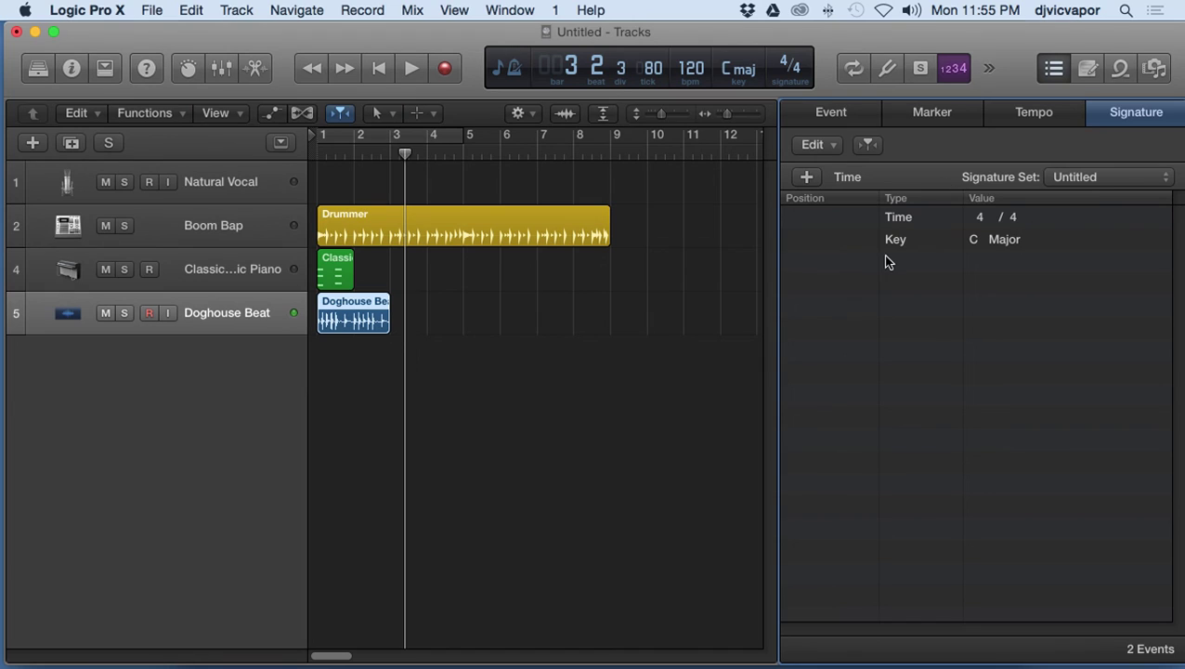
{"action": "left_click", "coordinate": [855, 119]}
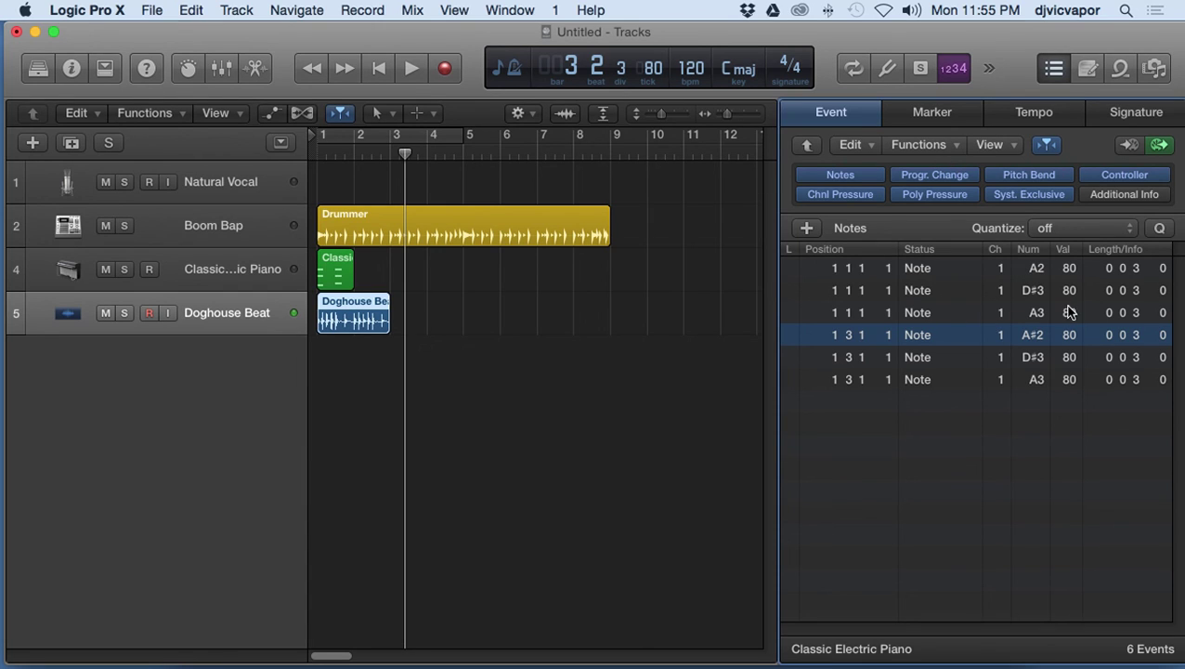
{"action": "left_click", "coordinate": [925, 123]}
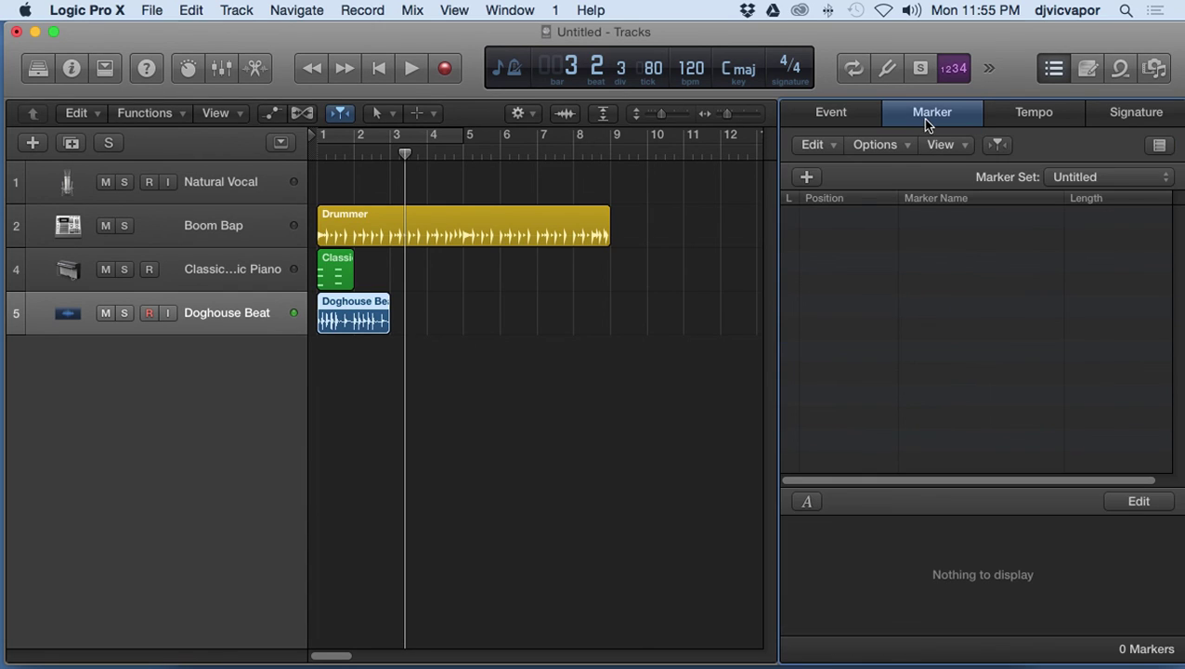
{"action": "left_click", "coordinate": [1034, 115]}
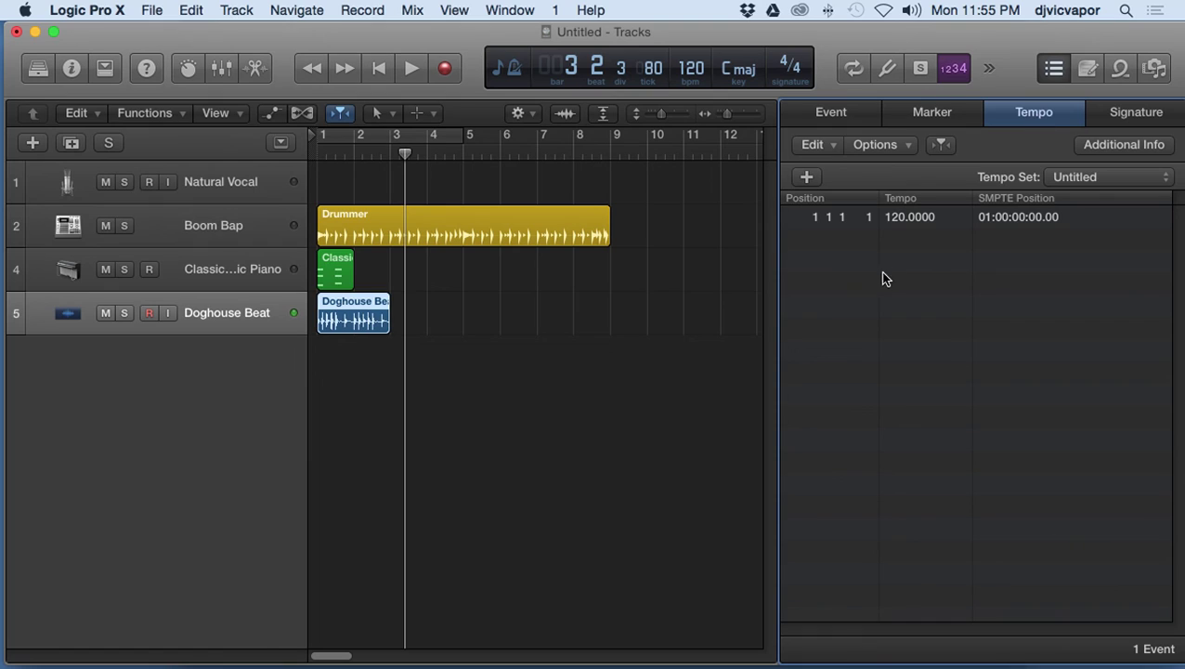
{"action": "left_click", "coordinate": [1128, 120]}
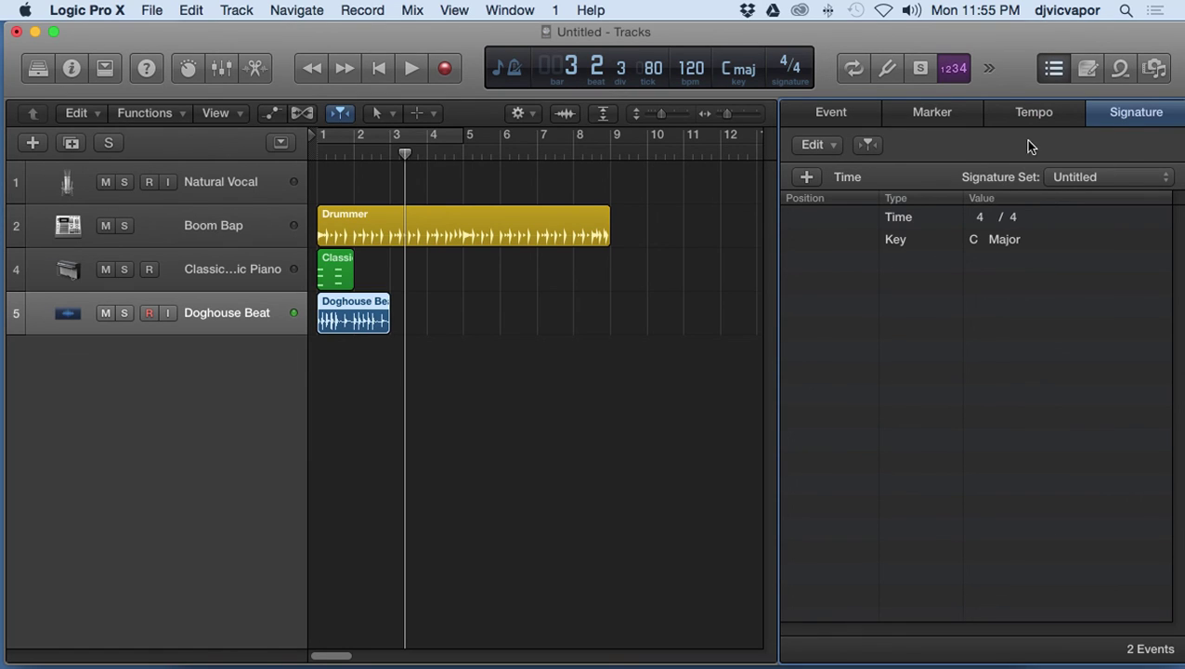
Step: Hide the List Editors pane so the Tracks area fills the window
{"action": "left_click", "coordinate": [1055, 69]}
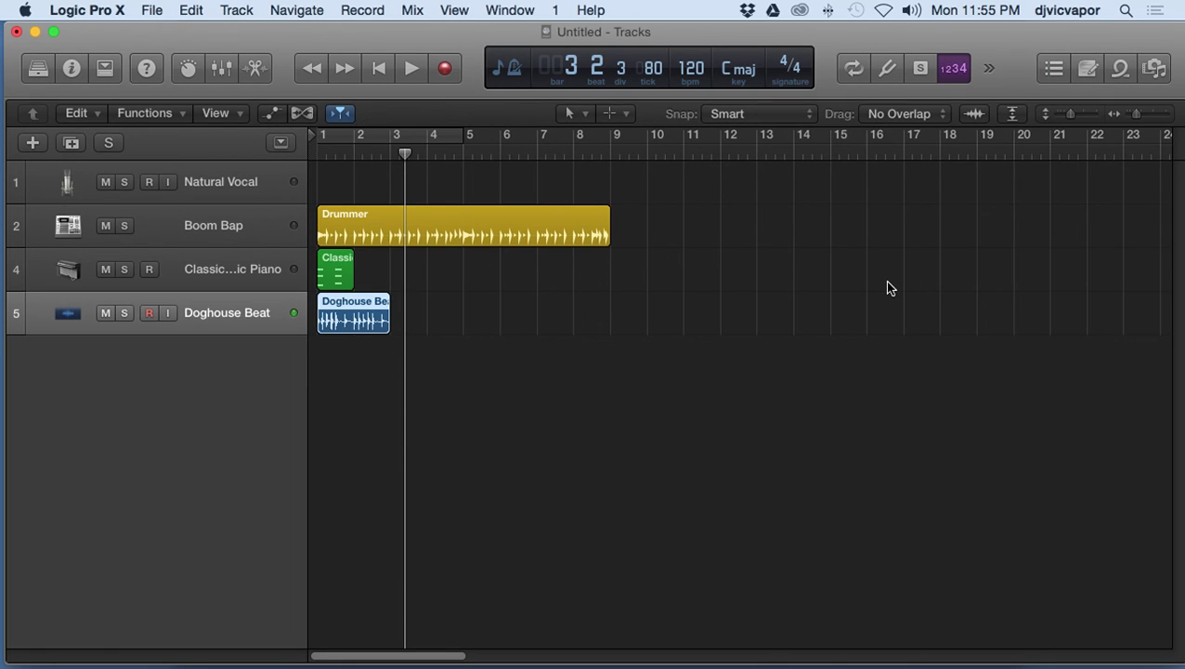